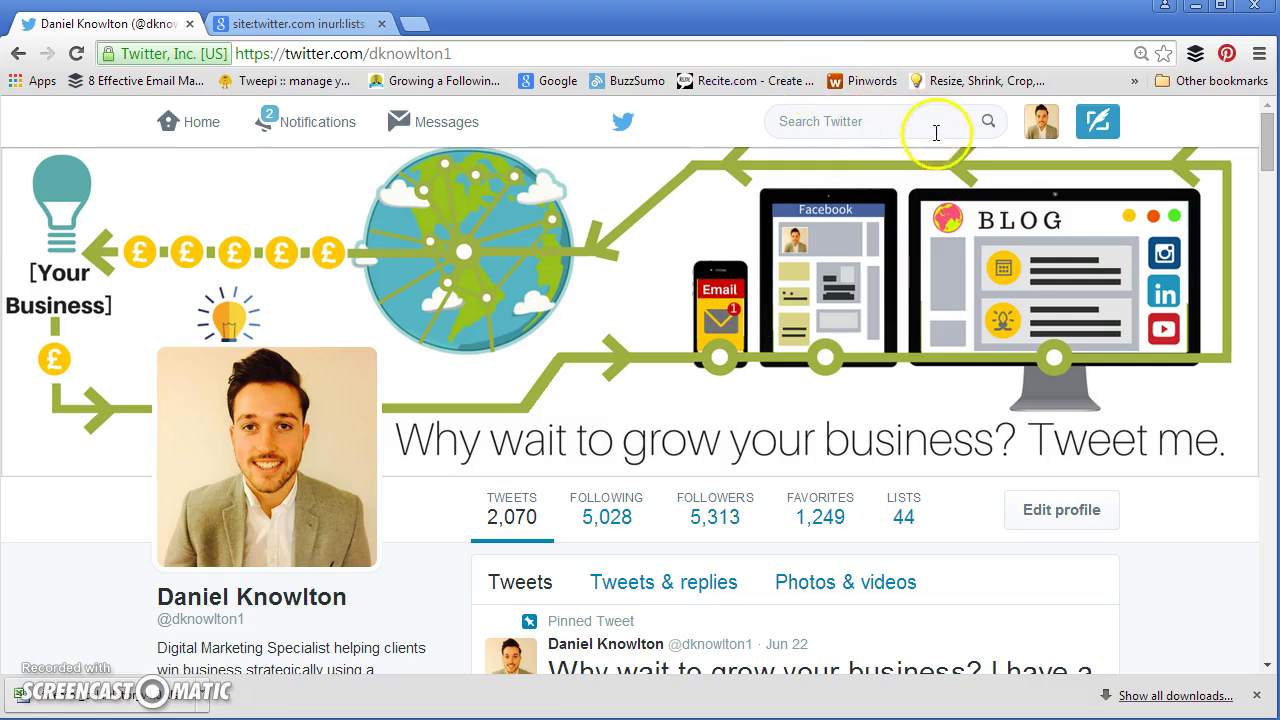
Open your account's Lists page from the avatar menu and scroll down to Create a list.
{"action": "left_click", "coordinate": [1041, 128]}
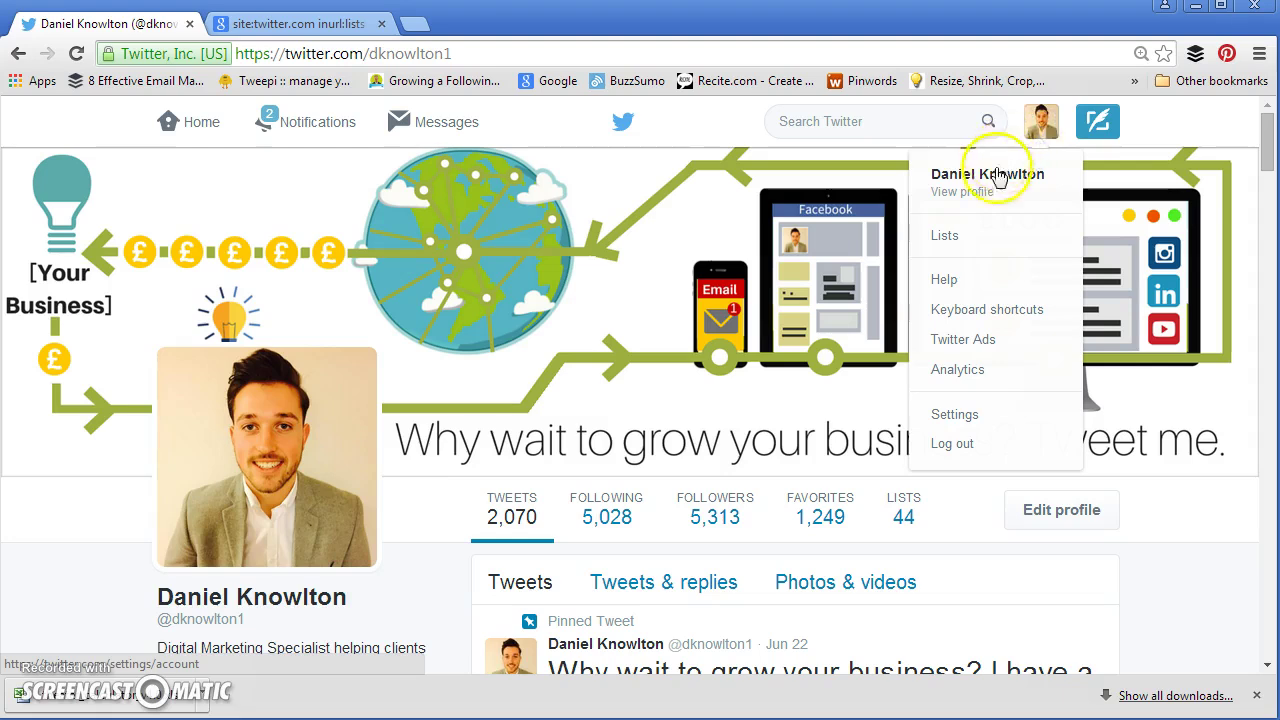
{"action": "left_click", "coordinate": [945, 236]}
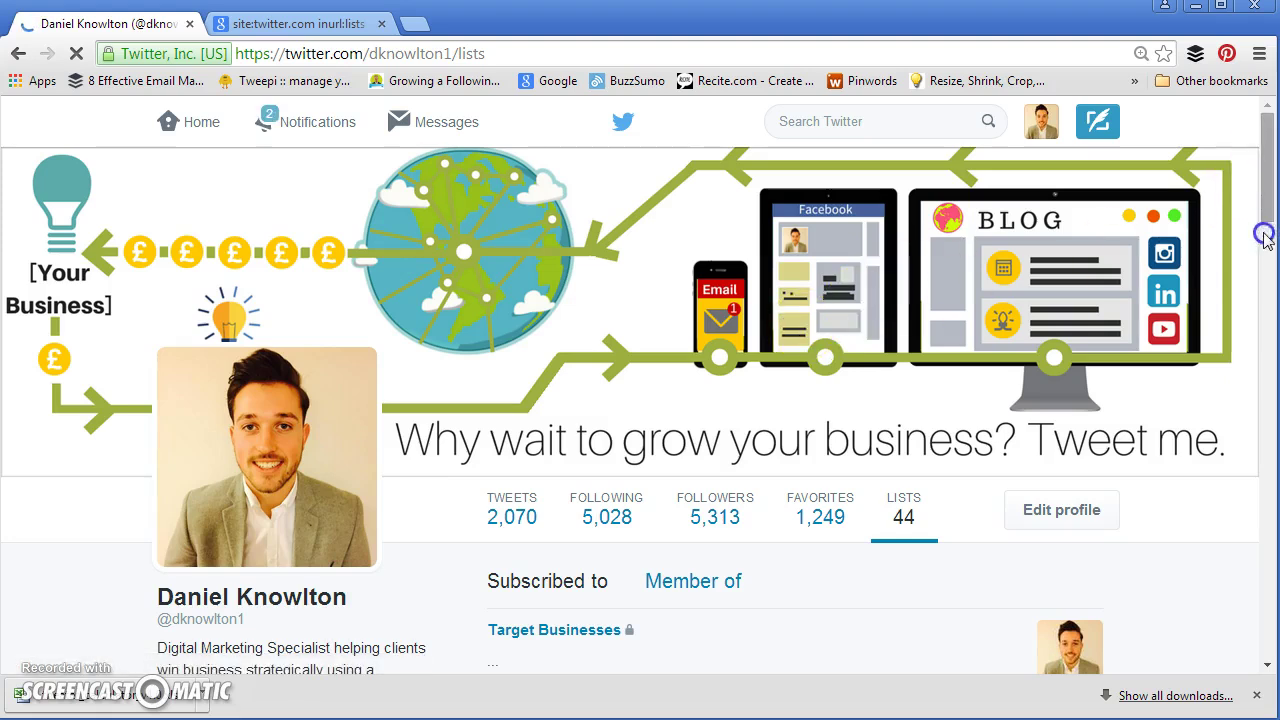
{"action": "left_click_drag", "start_coordinate": [1268, 166], "coordinate": [1257, 634]}
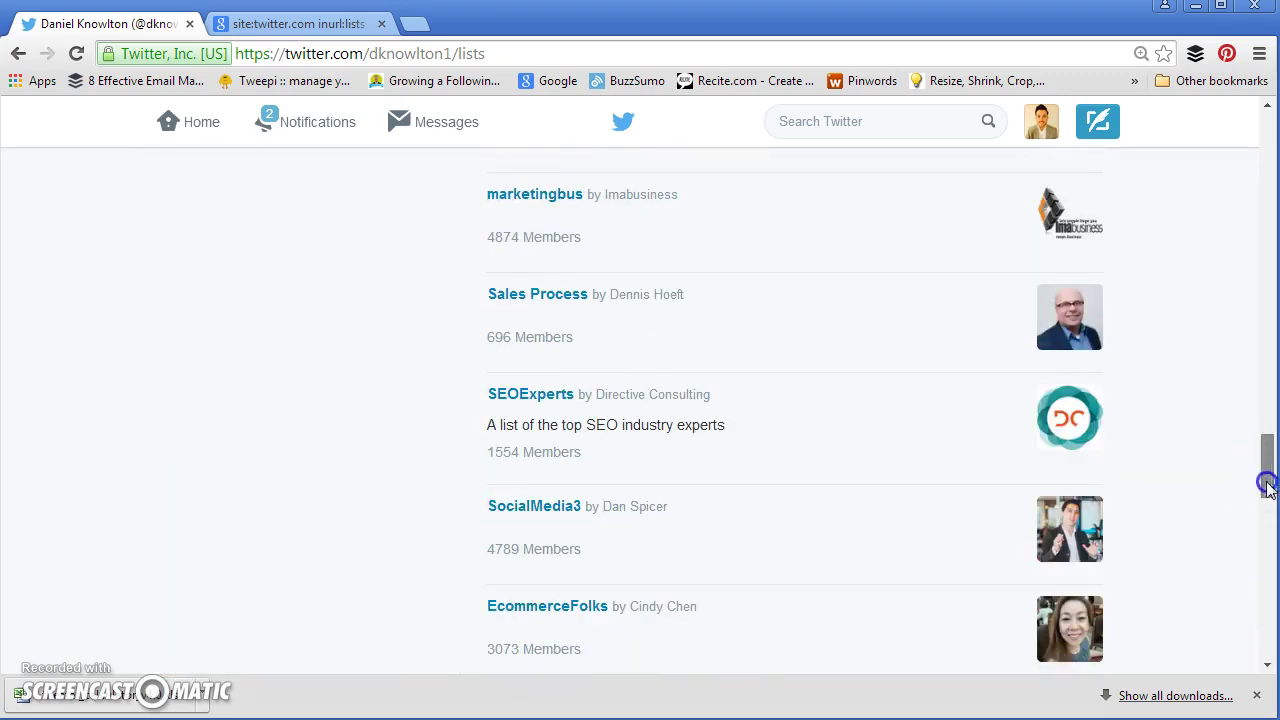
{"action": "left_click_drag", "start_coordinate": [1266, 480], "coordinate": [1262, 625]}
{"action": "scroll", "coordinate": [1262, 625], "scroll_direction": "down", "scroll_amount": 2}
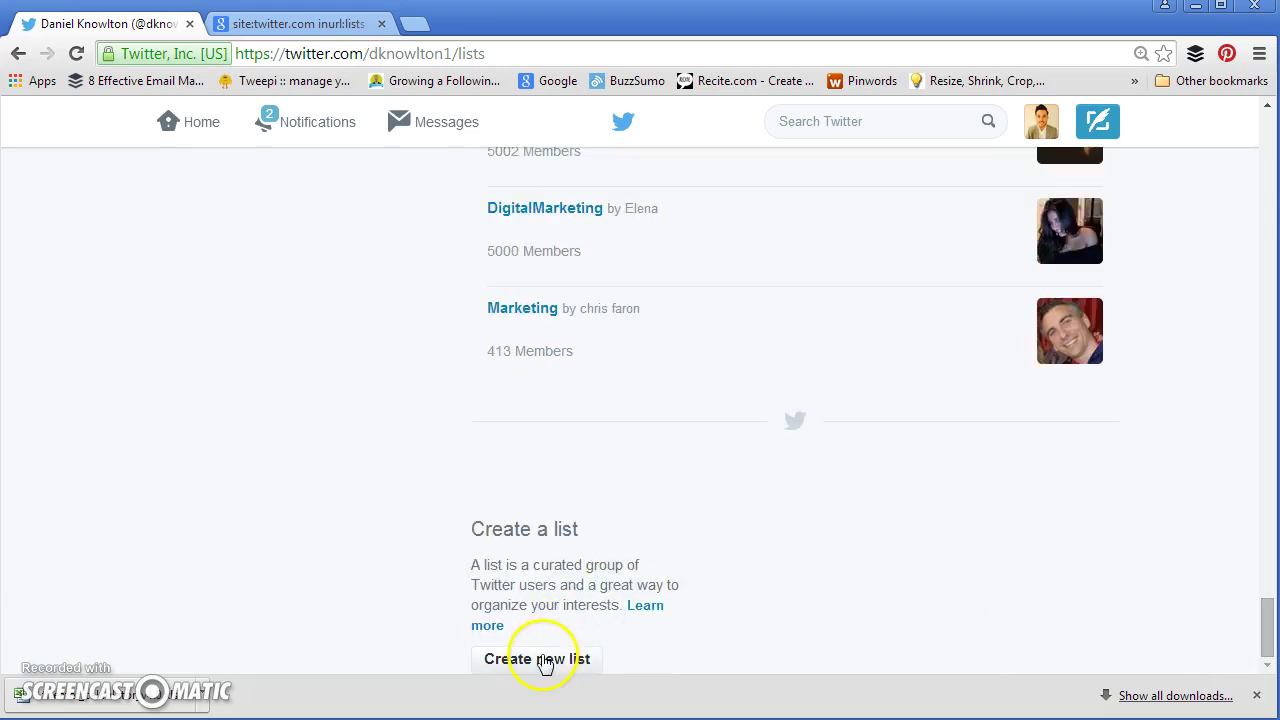
Create a private list 'Kent Businesses to Target' with description 'businesses I will target'.
{"action": "left_click", "coordinate": [543, 660]}
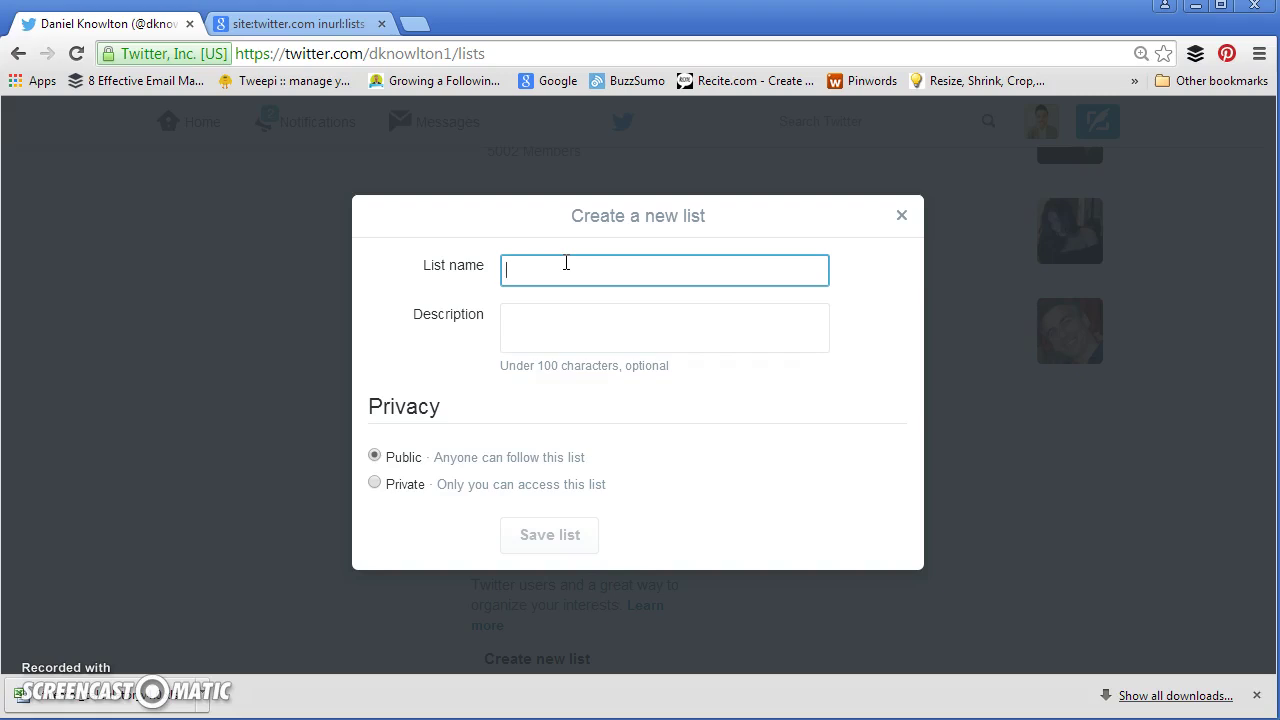
{"action": "type", "text": "K"}
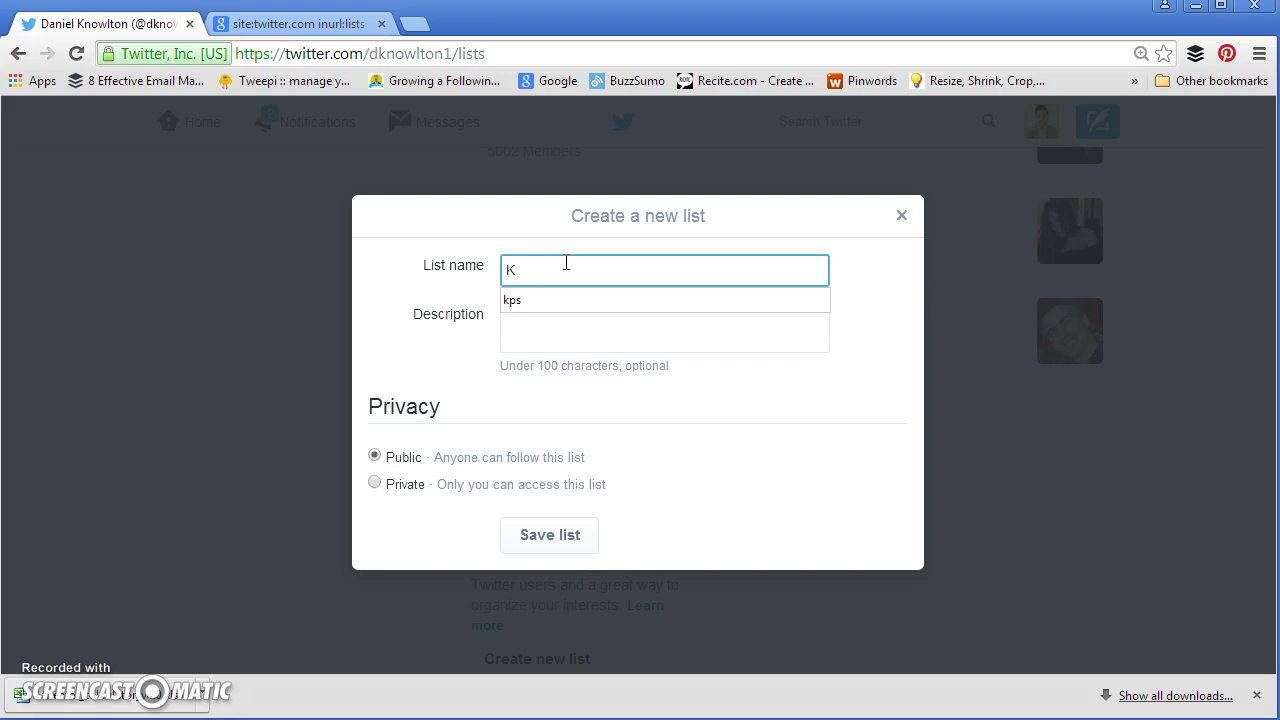
{"action": "type", "text": "ent Businesses to Ta"}
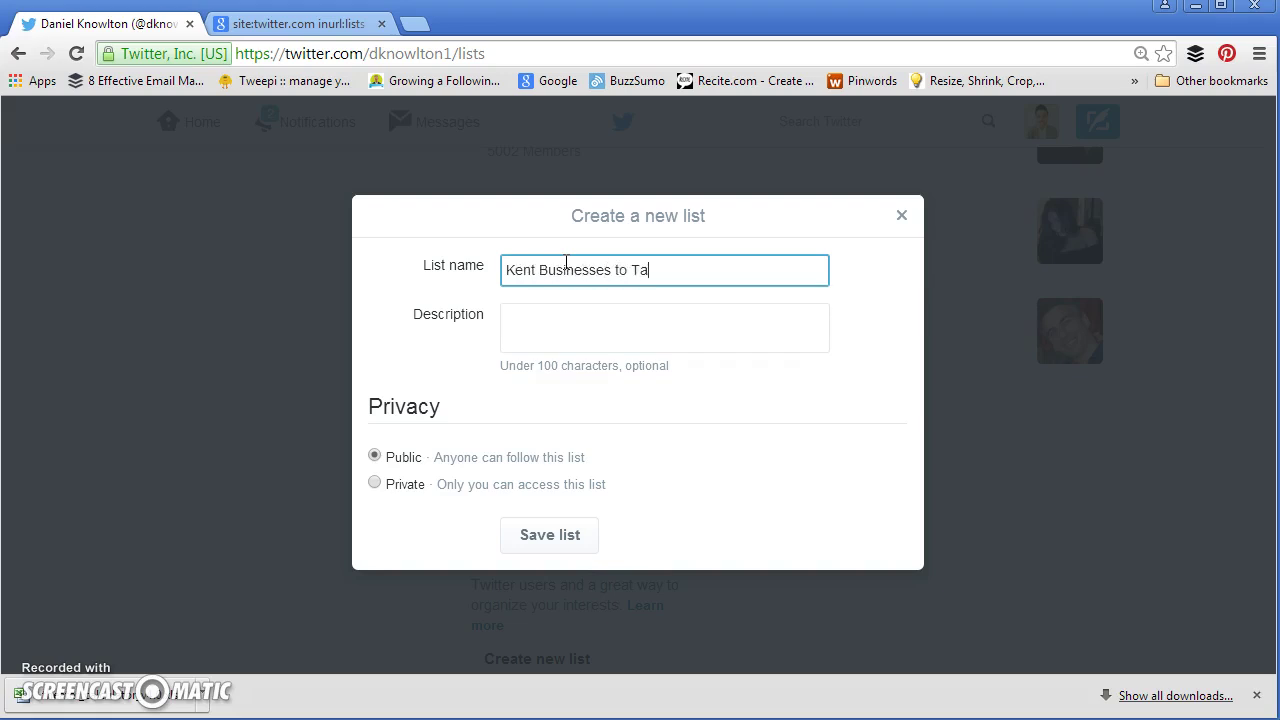
{"action": "type", "text": "rget"}
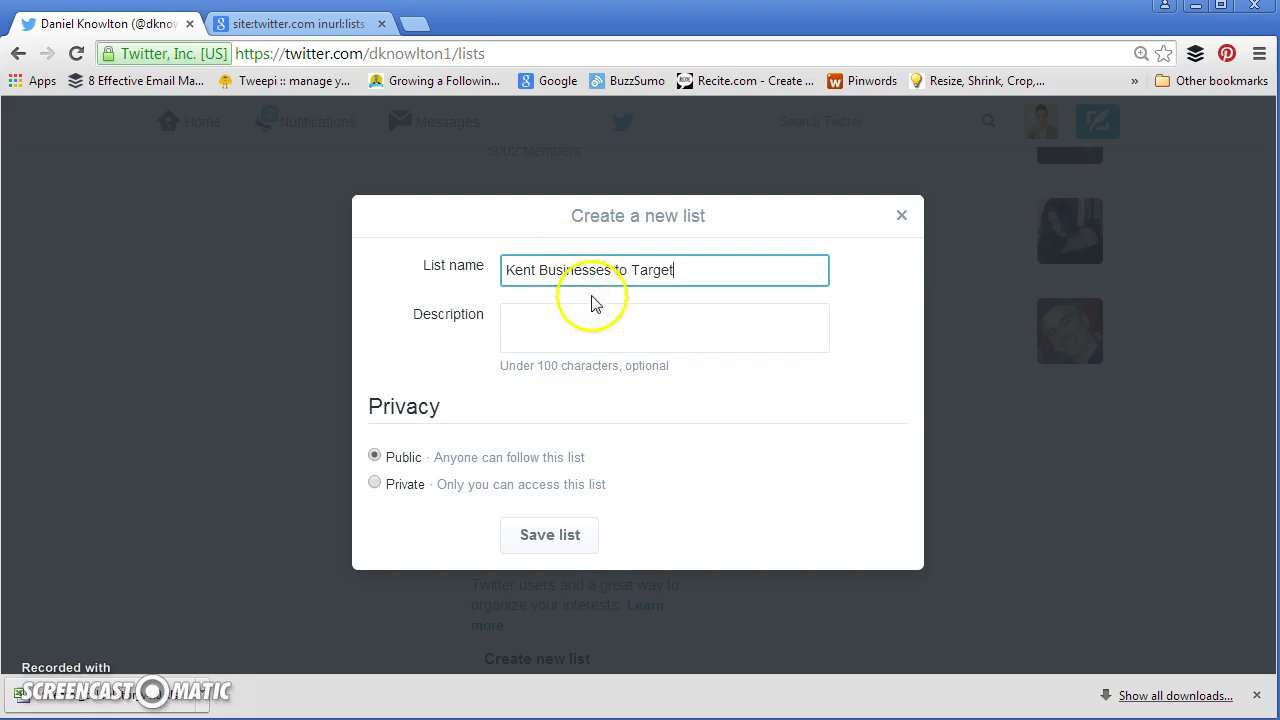
{"action": "left_click", "coordinate": [587, 318]}
{"action": "type", "text": "b"}
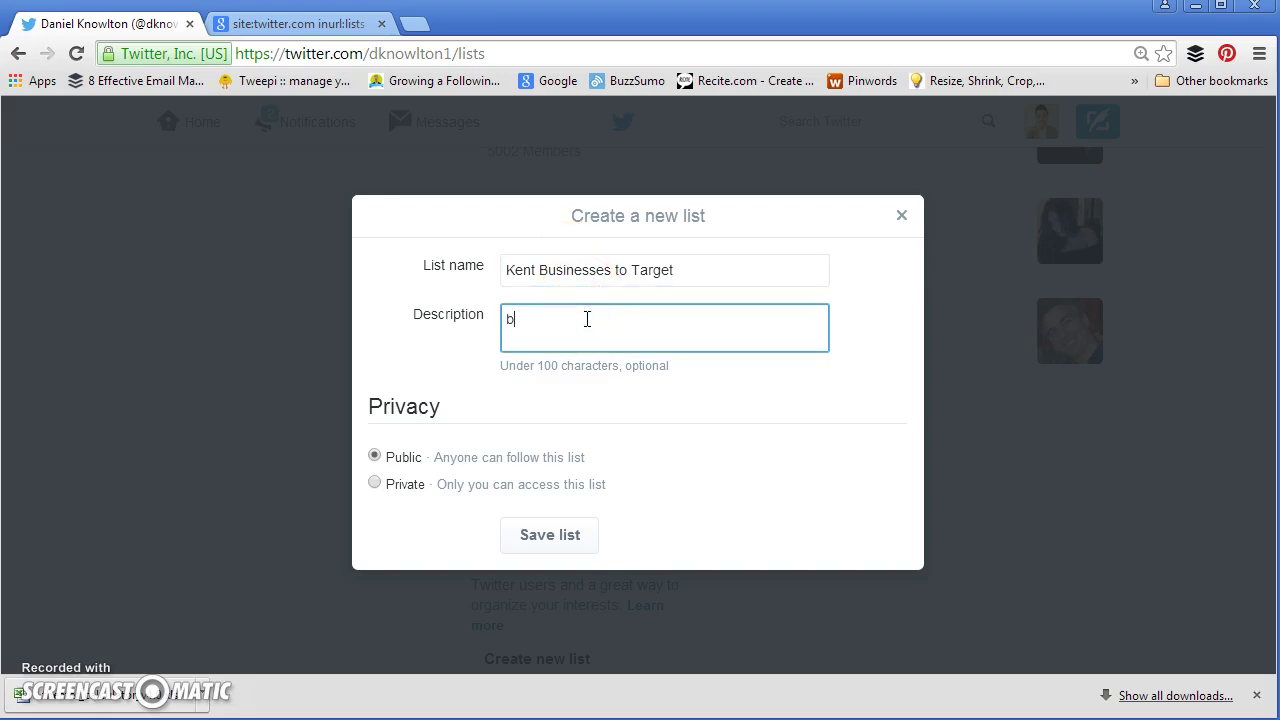
{"action": "type", "text": "usinesses I will target"}
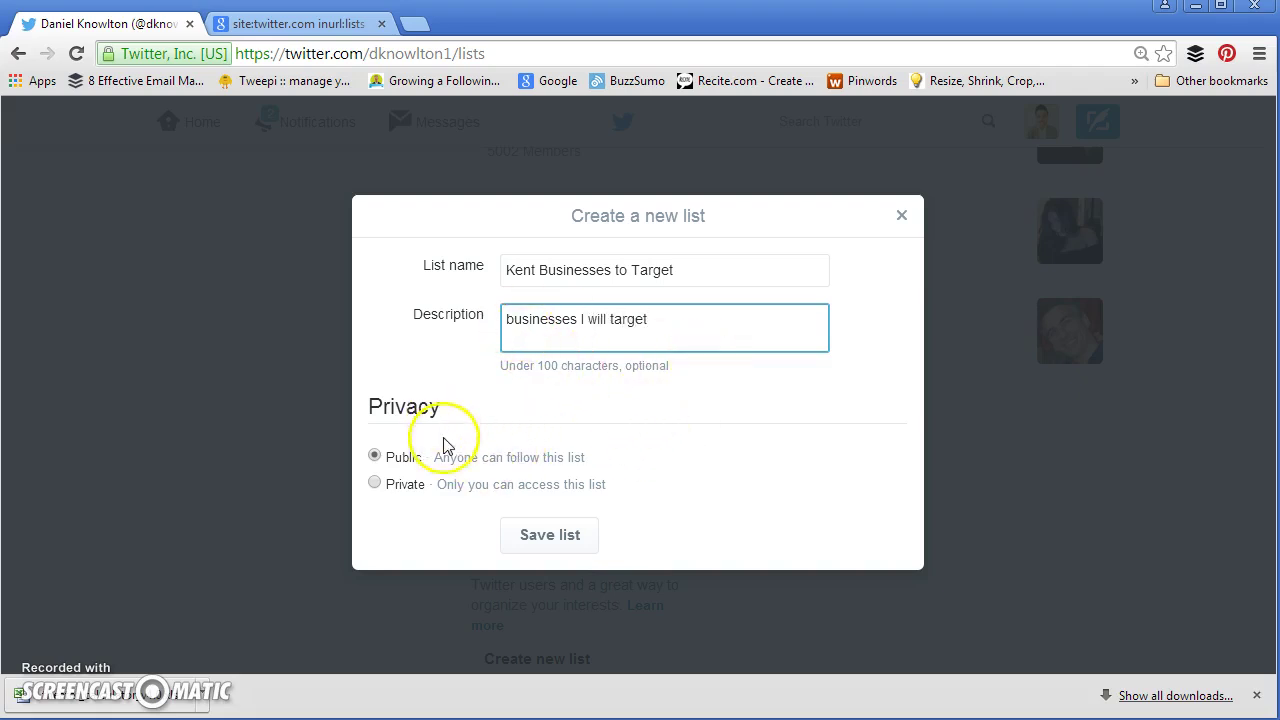
{"action": "left_click", "coordinate": [375, 484]}
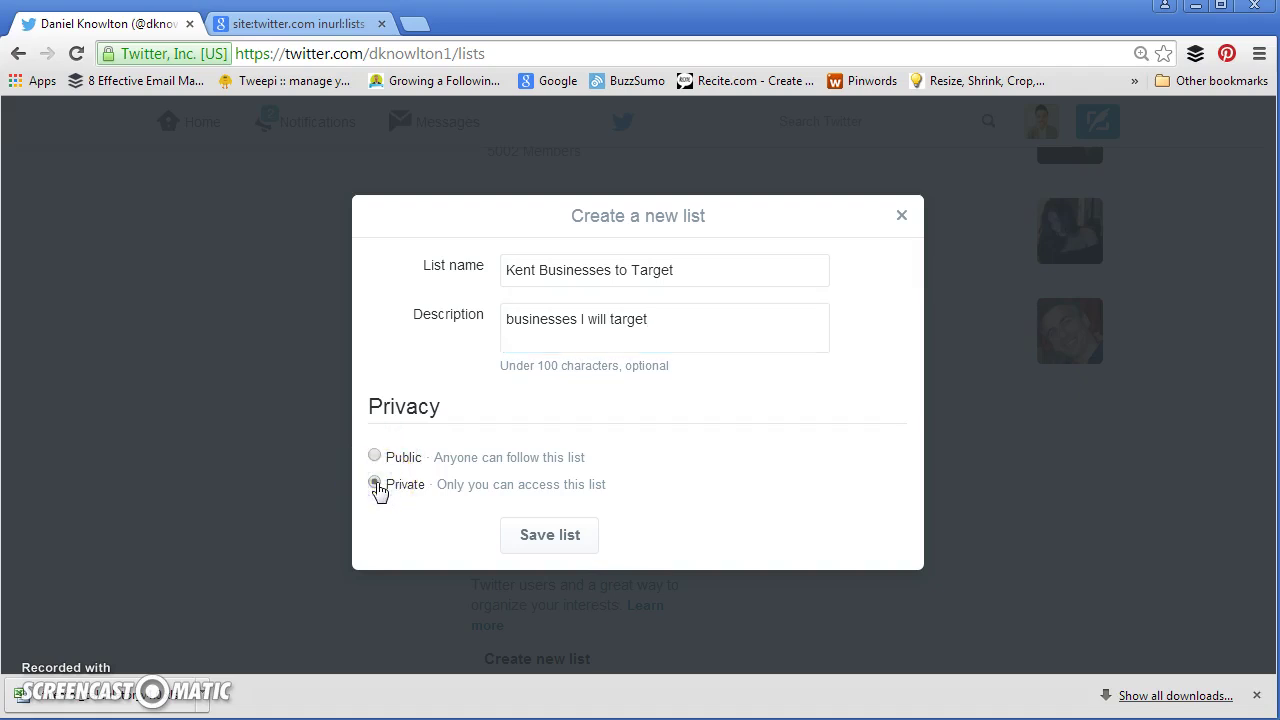
{"action": "left_click", "coordinate": [566, 541]}
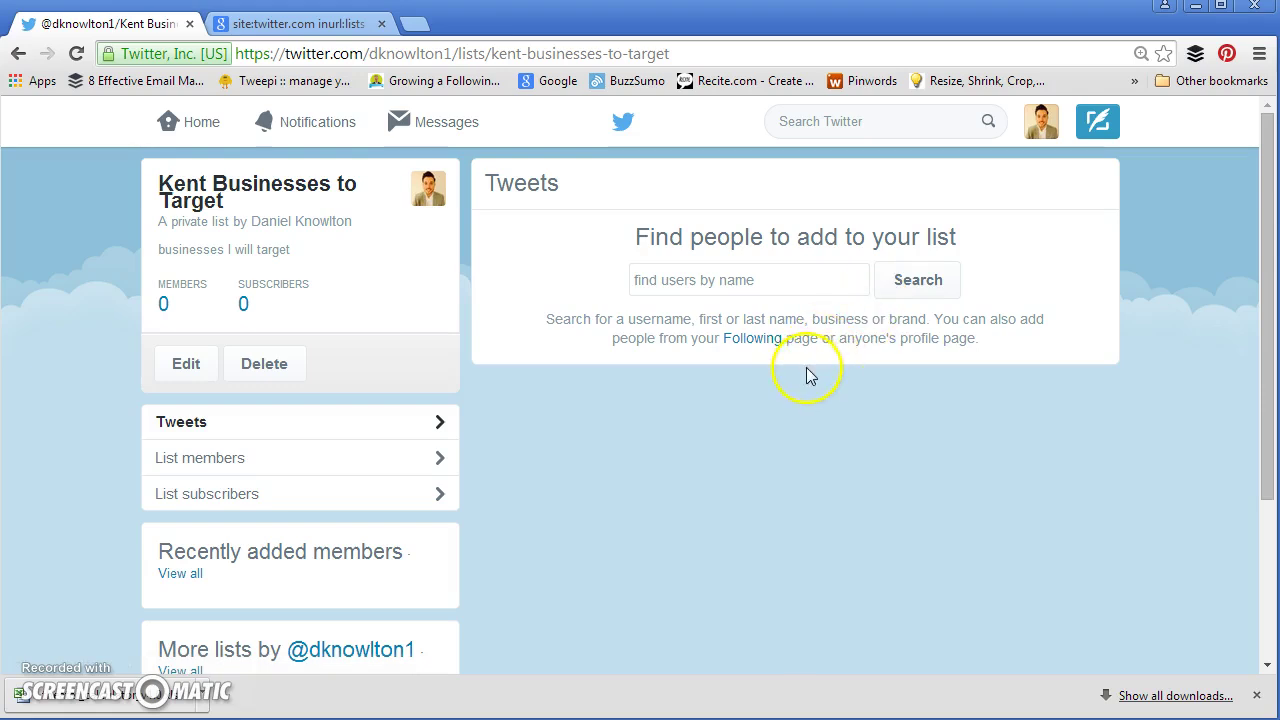
In the Google tab, paste 'site:twitter.com inurl:lists <insert search term>' and select the placeholder.
{"action": "left_click", "coordinate": [310, 27]}
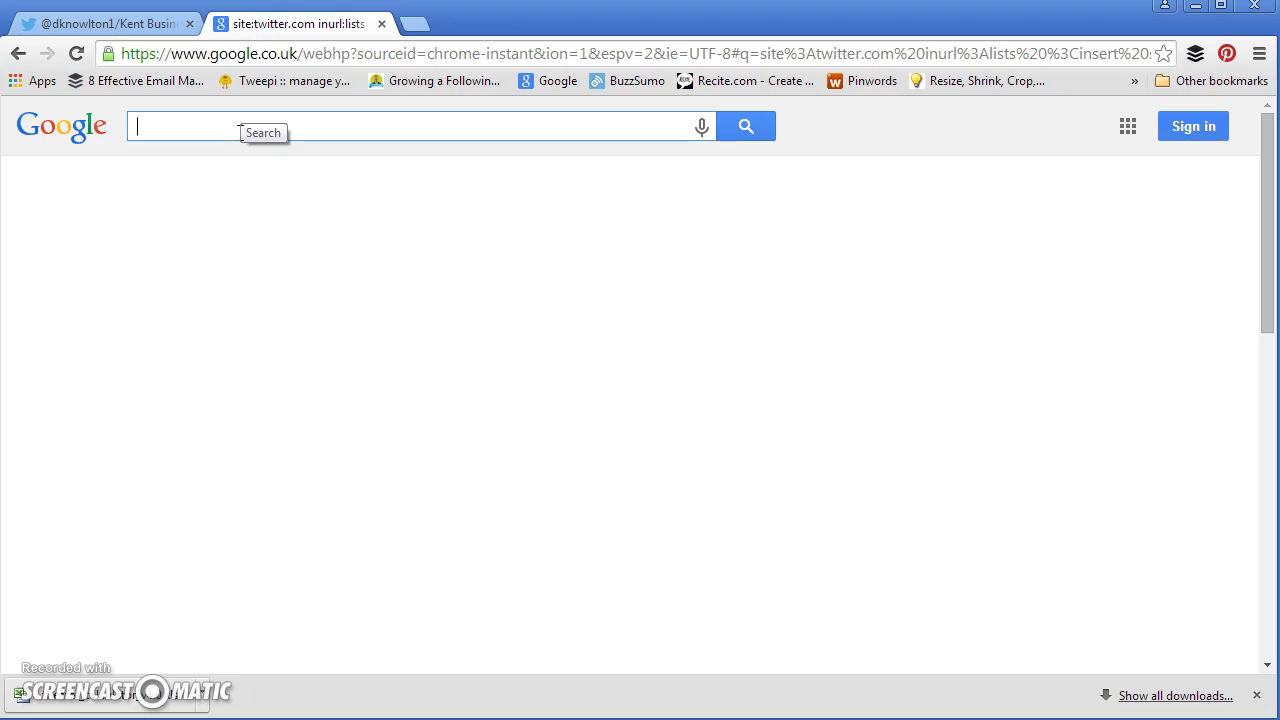
{"action": "type", "text": "site:twitter.com inurl:lists <insert search term>"}
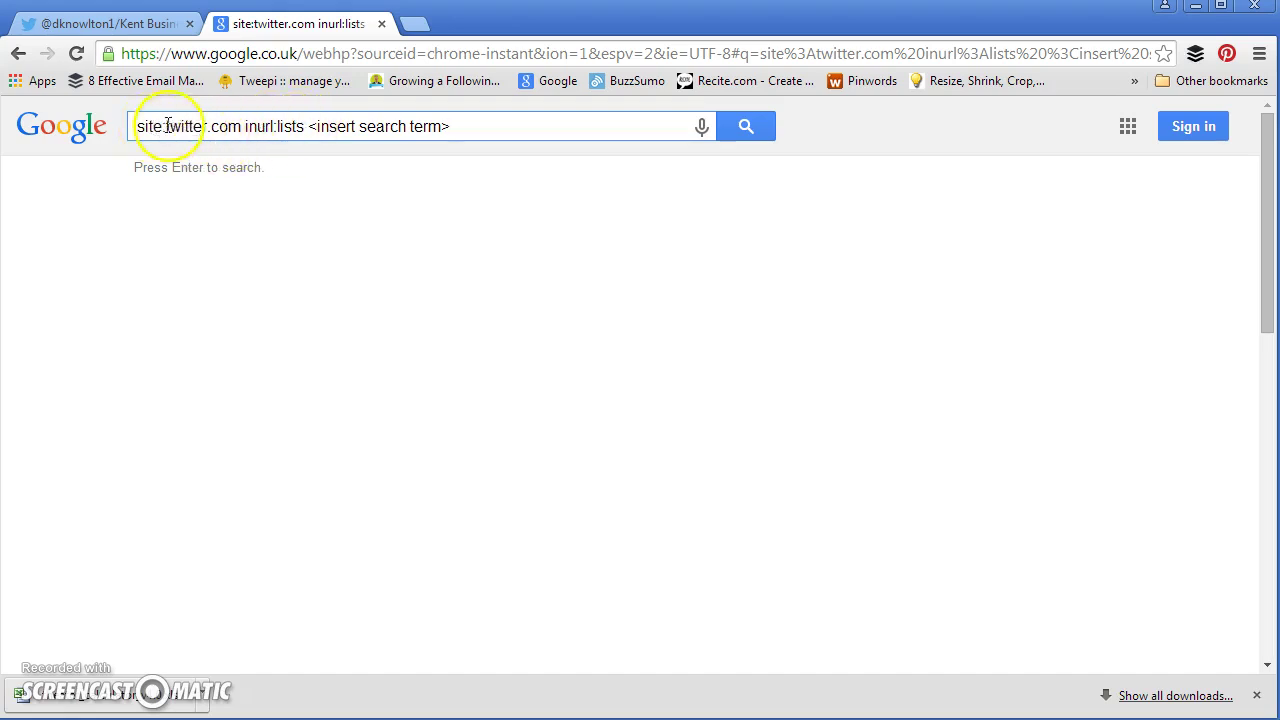
{"action": "double_click", "coordinate": [262, 127]}
{"action": "left_click", "coordinate": [237, 147]}
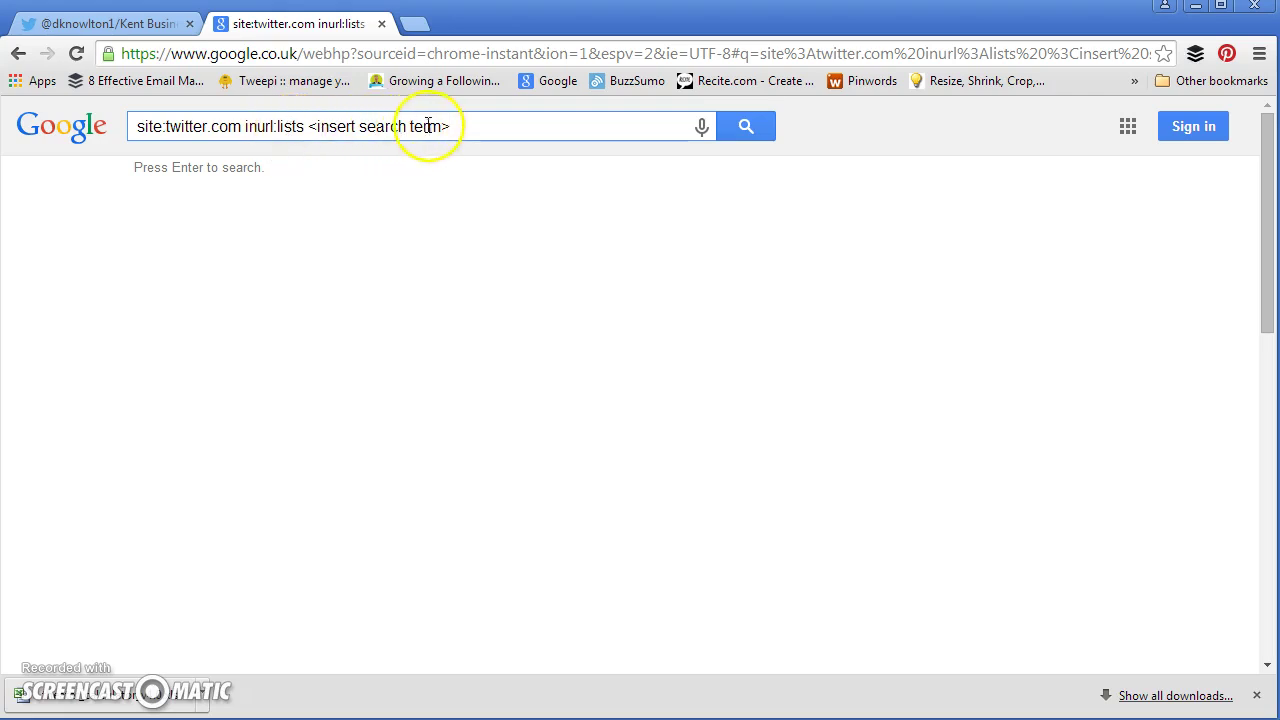
{"action": "left_click_drag", "start_coordinate": [441, 126], "coordinate": [316, 126]}
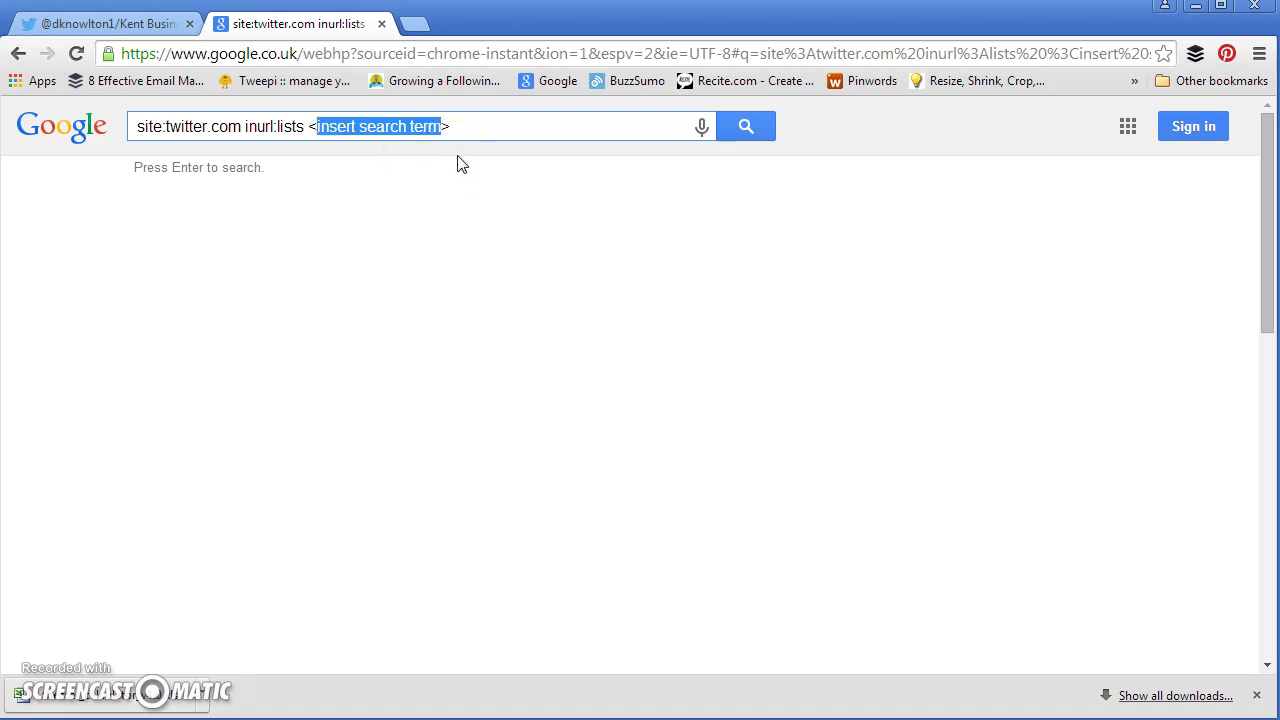
Replace the placeholder with 'kent businesses' and run the Google search.
{"action": "type", "text": "kent busine"}
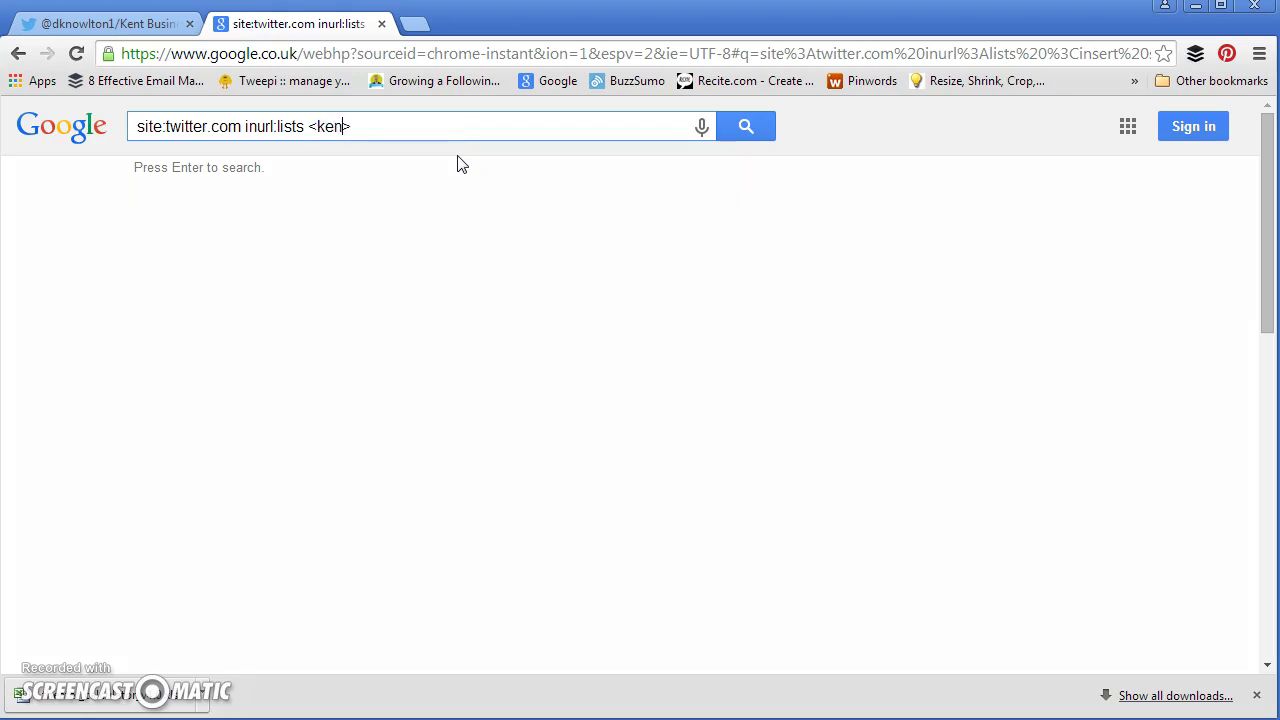
{"action": "type", "text": "sses"}
{"action": "key", "text": "Return"}
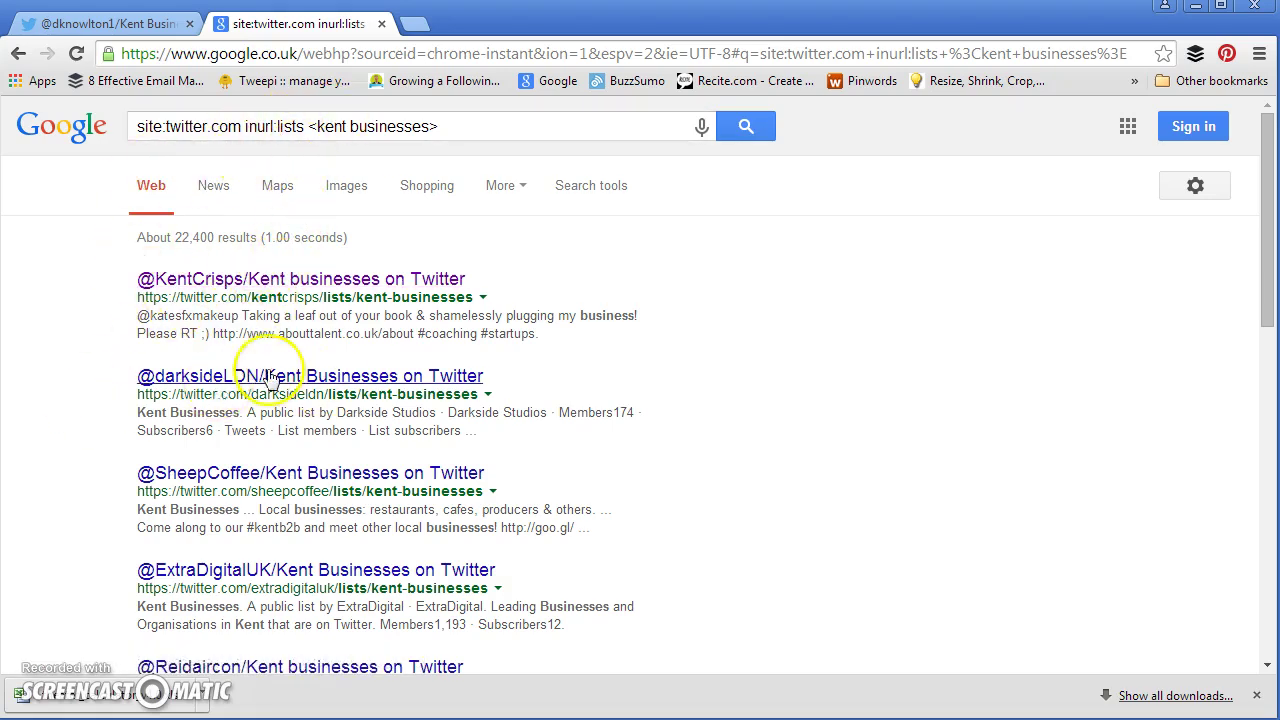
Open KentCrisps' Kent Businesses list from the top result and browse its 235 members.
{"action": "left_click", "coordinate": [278, 282]}
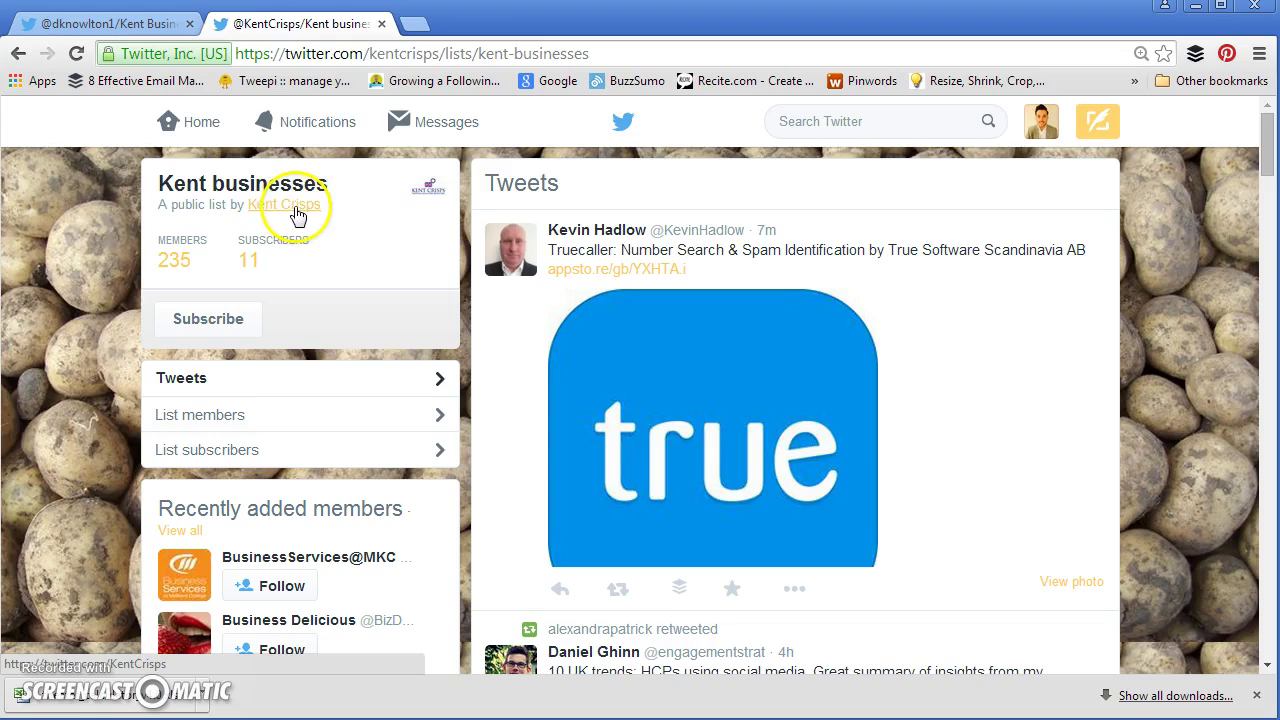
{"action": "left_click", "coordinate": [180, 261]}
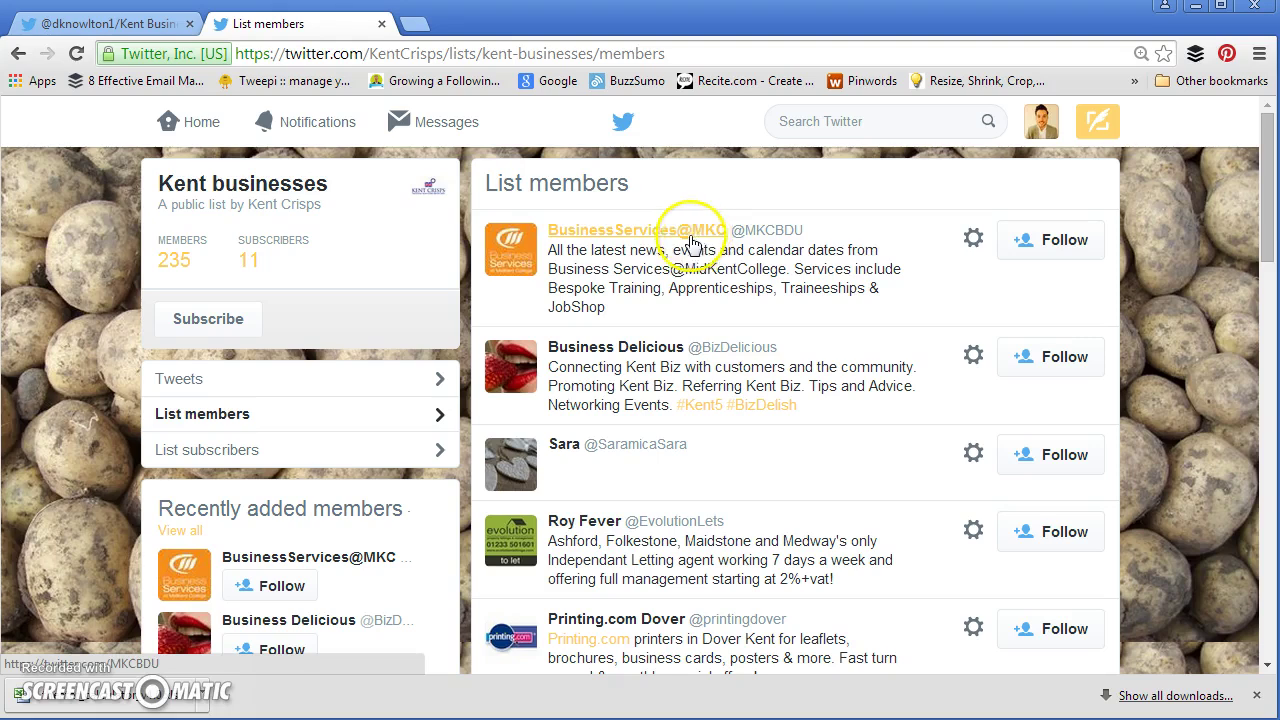
{"action": "scroll", "coordinate": [700, 260], "scroll_direction": "down", "scroll_amount": 2}
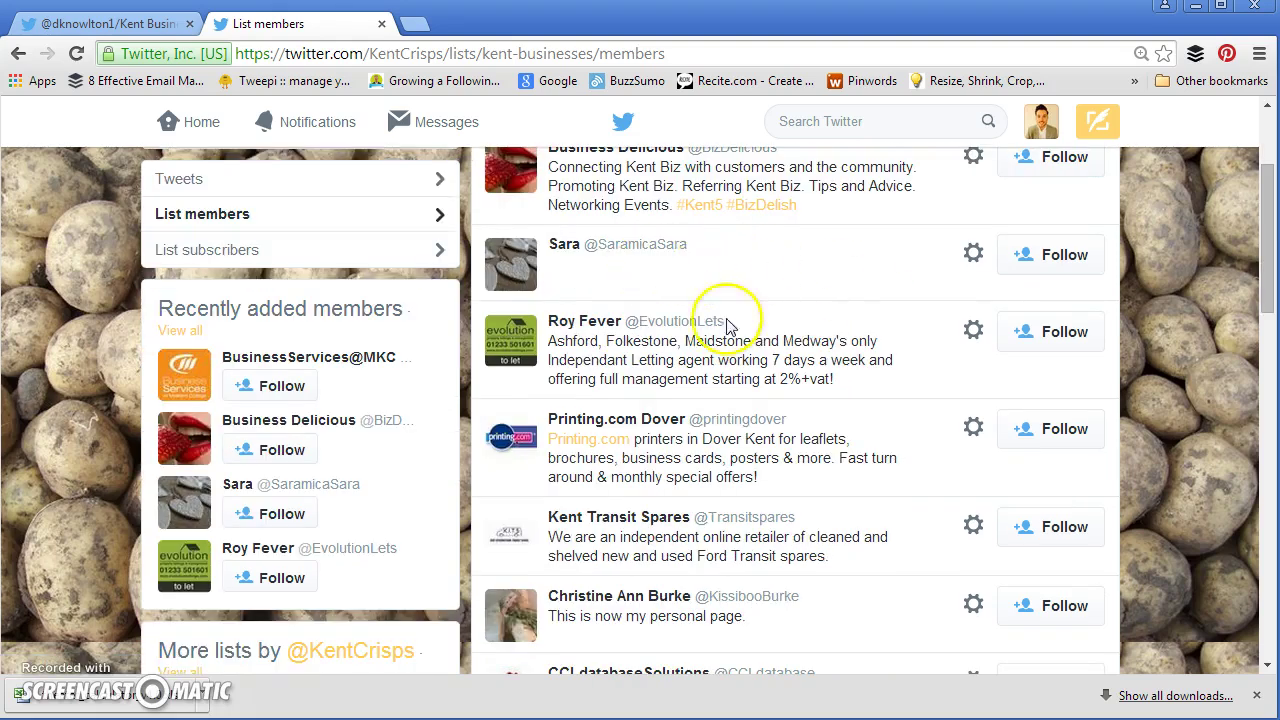
{"action": "scroll", "coordinate": [690, 318], "scroll_direction": "down", "scroll_amount": 4}
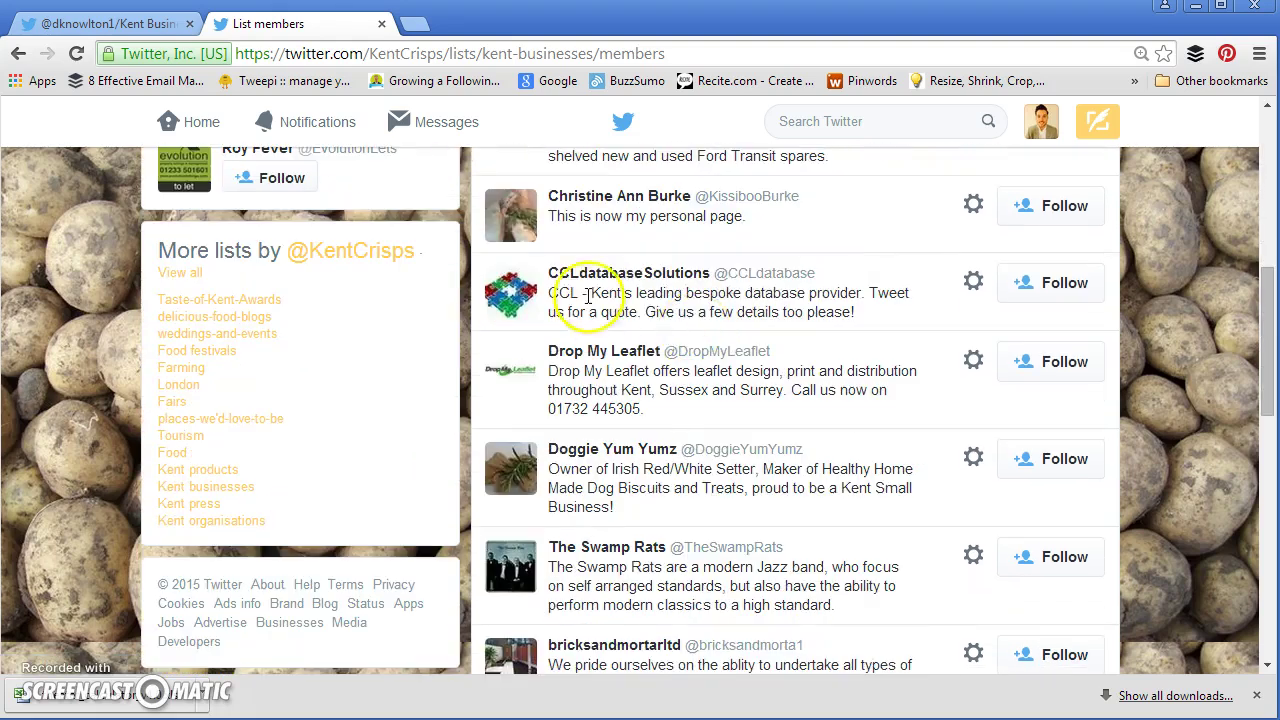
{"action": "scroll", "coordinate": [672, 293], "scroll_direction": "down", "scroll_amount": 4}
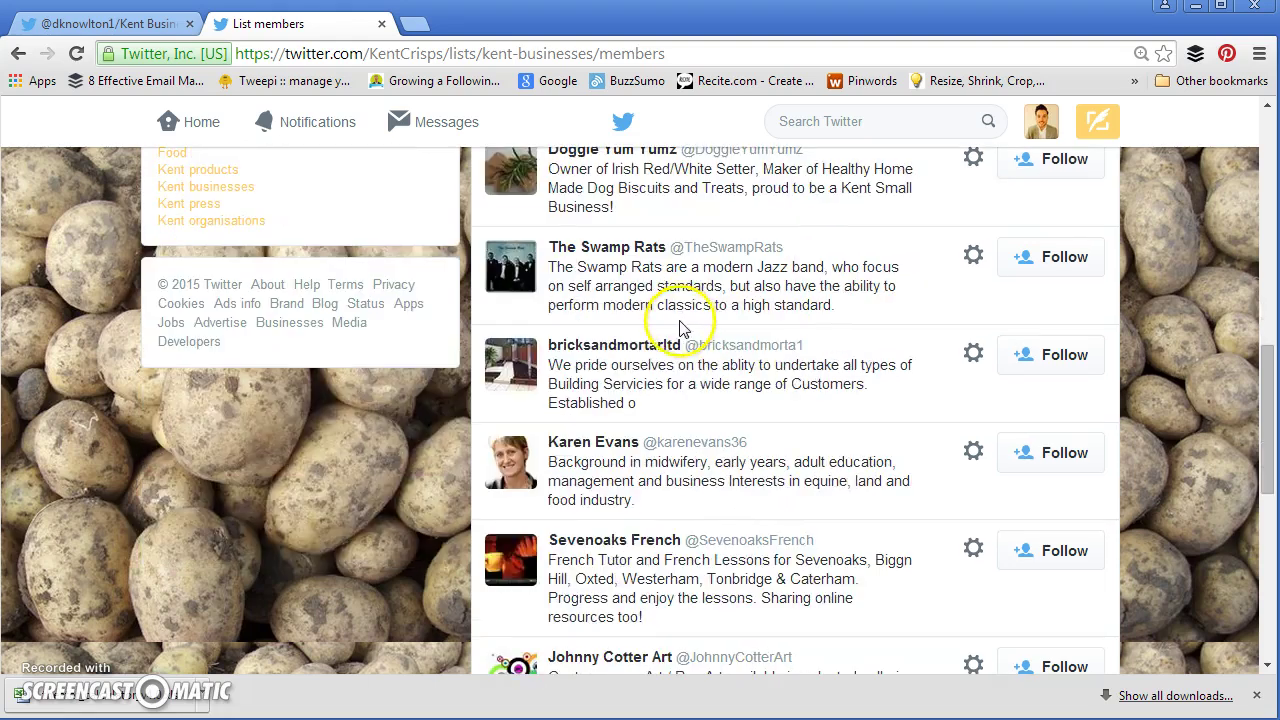
{"action": "scroll", "coordinate": [662, 337], "scroll_direction": "down", "scroll_amount": 1}
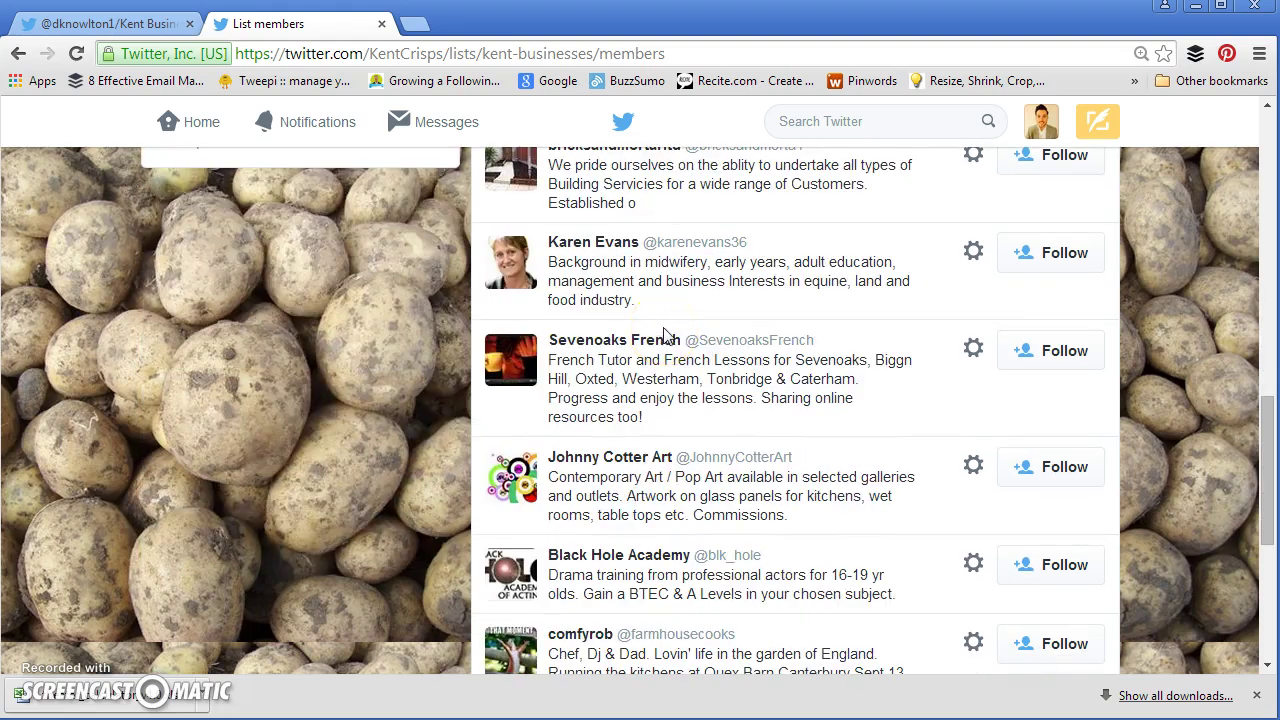
{"action": "scroll", "coordinate": [665, 337], "scroll_direction": "down", "scroll_amount": 4}
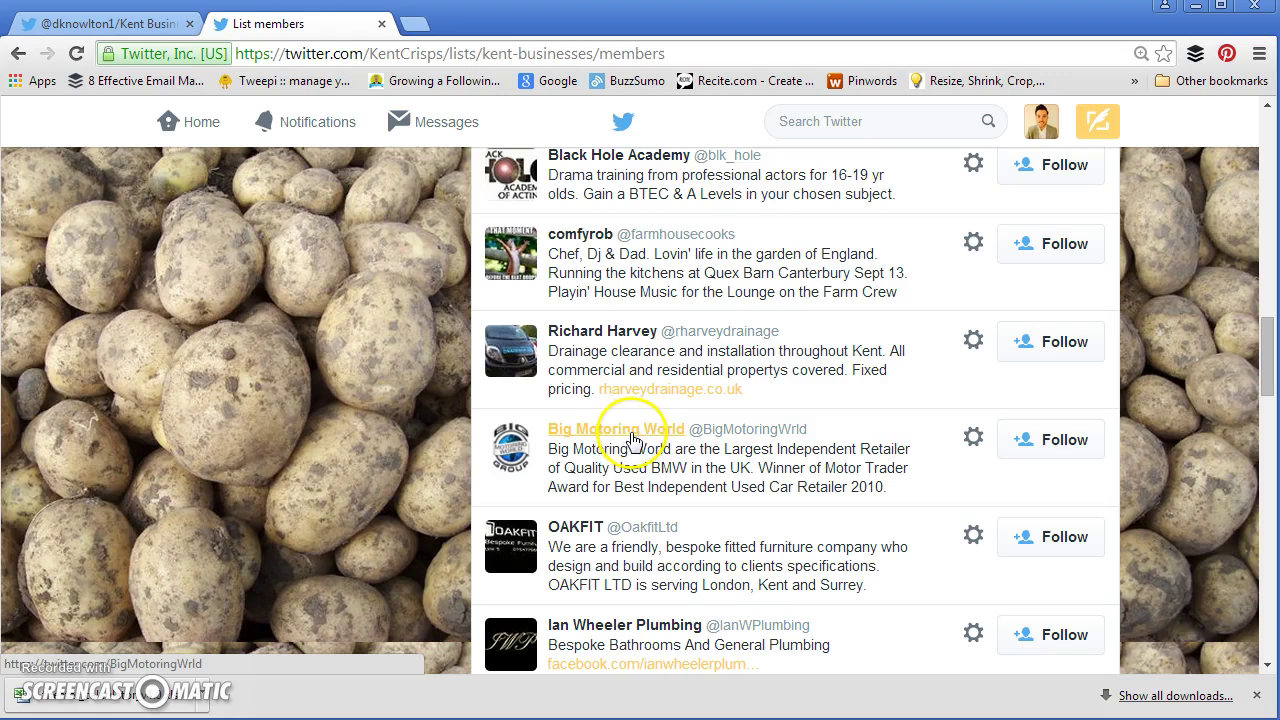
Put Big Motoring World in Kent Businesses to Target instead of Target Businesses.
{"action": "left_click", "coordinate": [969, 447]}
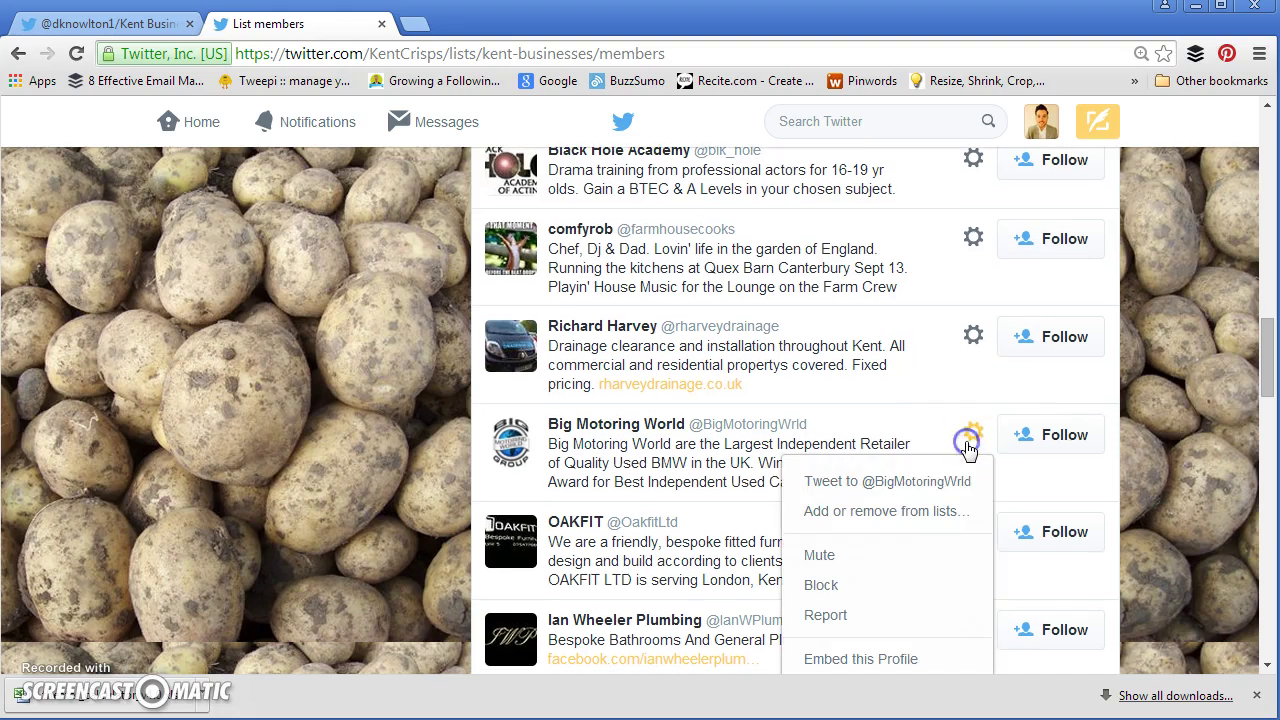
{"action": "scroll", "coordinate": [958, 445], "scroll_direction": "down", "scroll_amount": 1}
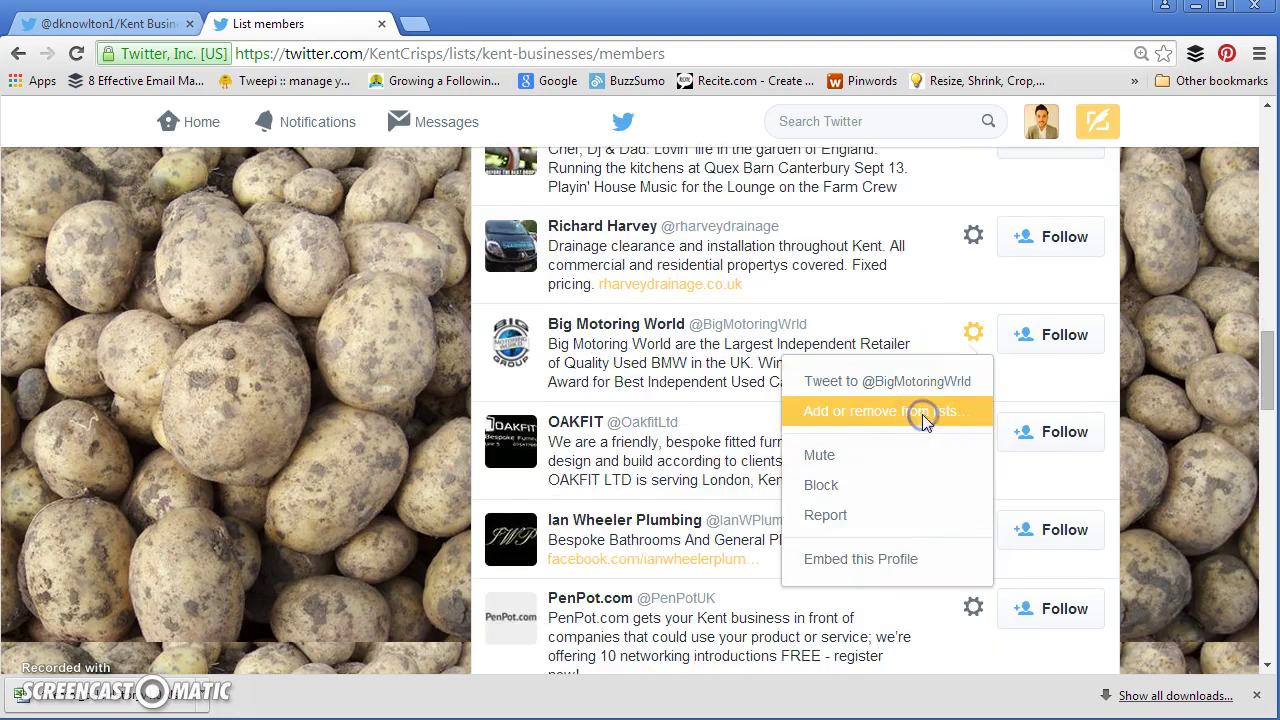
{"action": "left_click", "coordinate": [922, 414]}
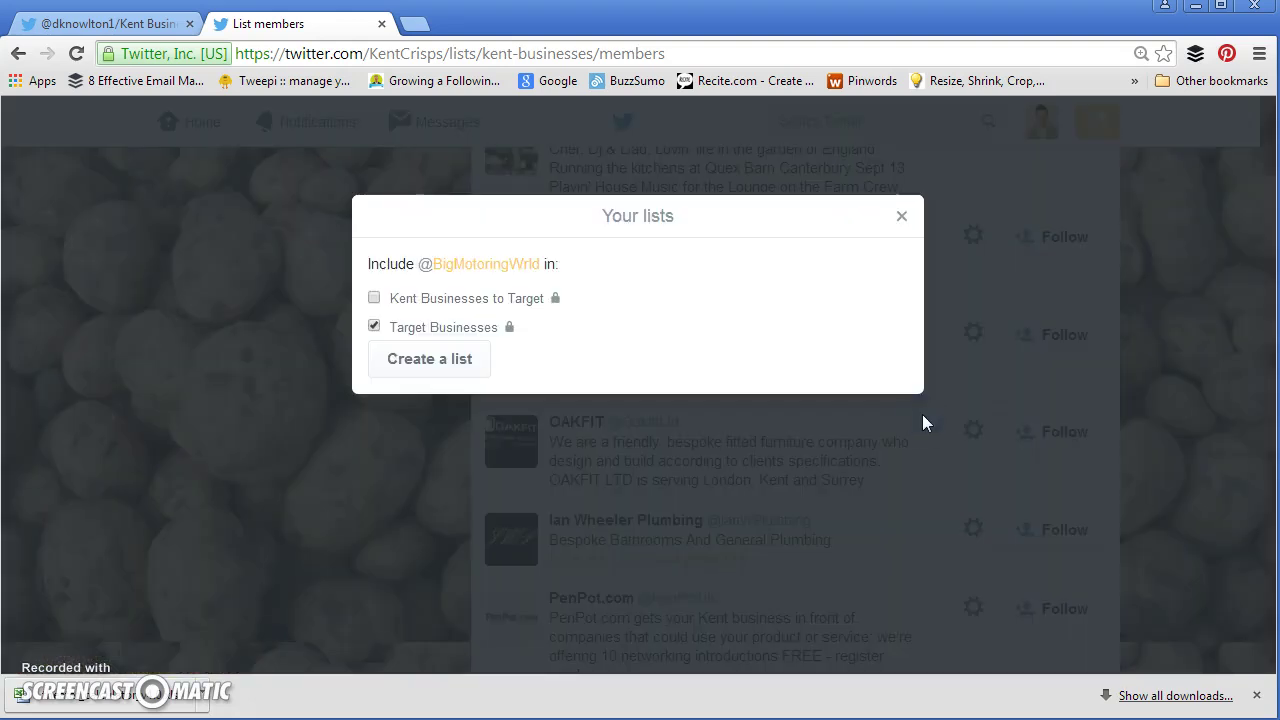
{"action": "left_click", "coordinate": [374, 297]}
{"action": "left_click", "coordinate": [376, 326]}
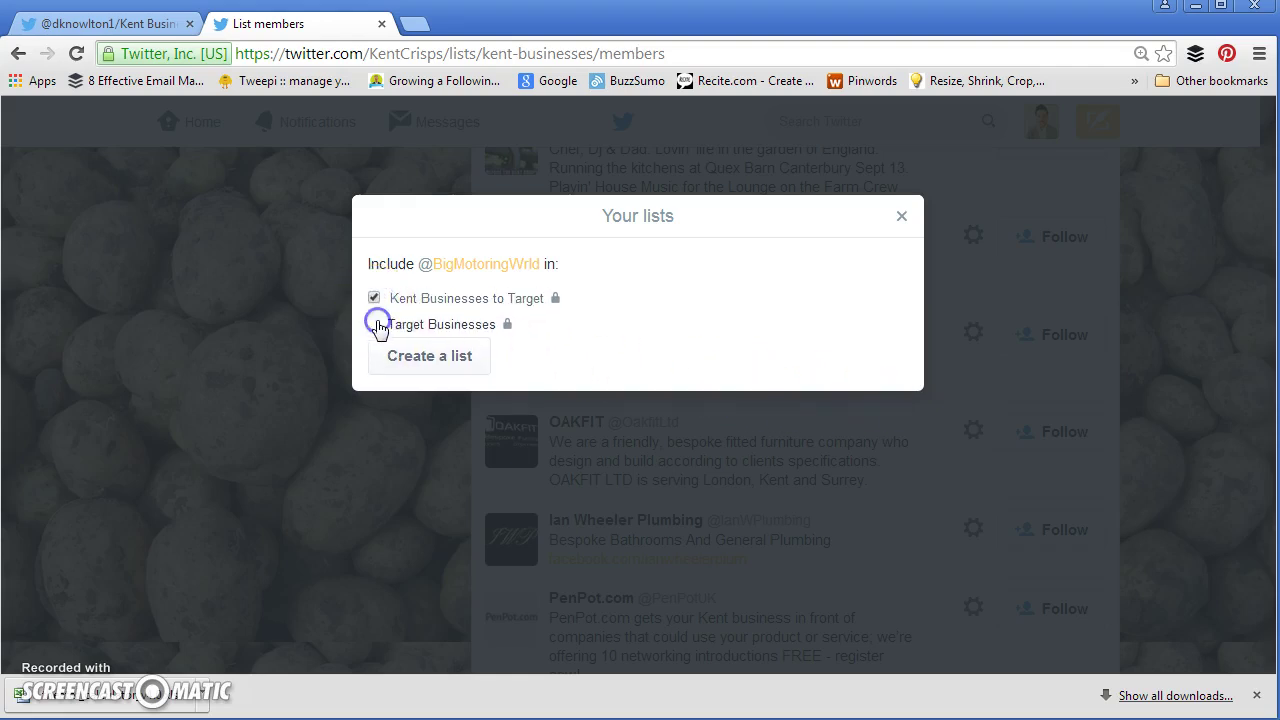
{"action": "left_click", "coordinate": [373, 300]}
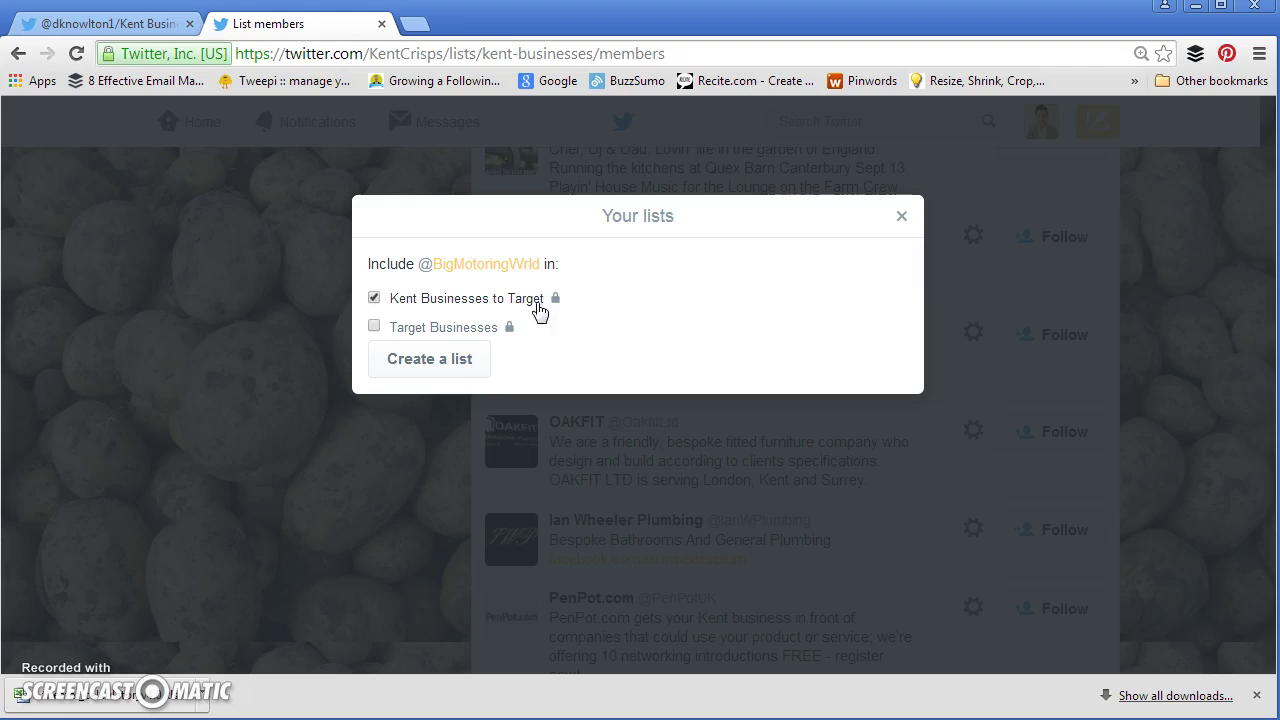
{"action": "left_click", "coordinate": [581, 344]}
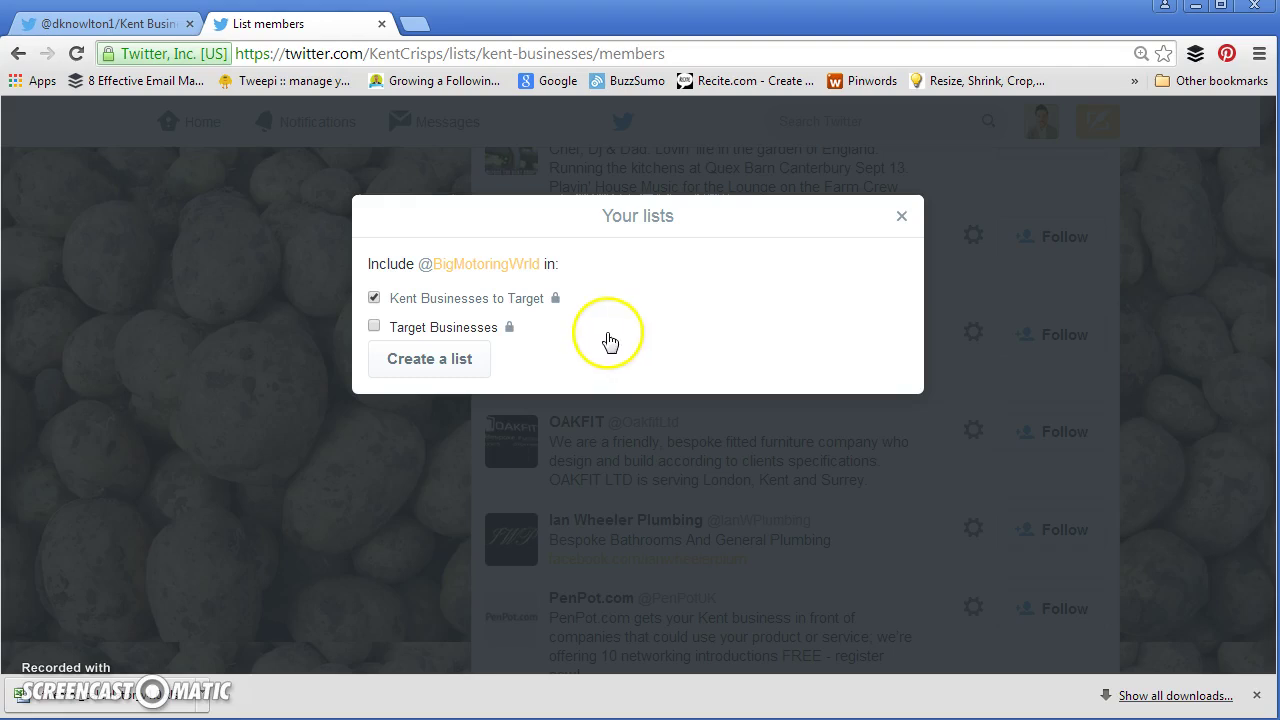
{"action": "left_click", "coordinate": [375, 298]}
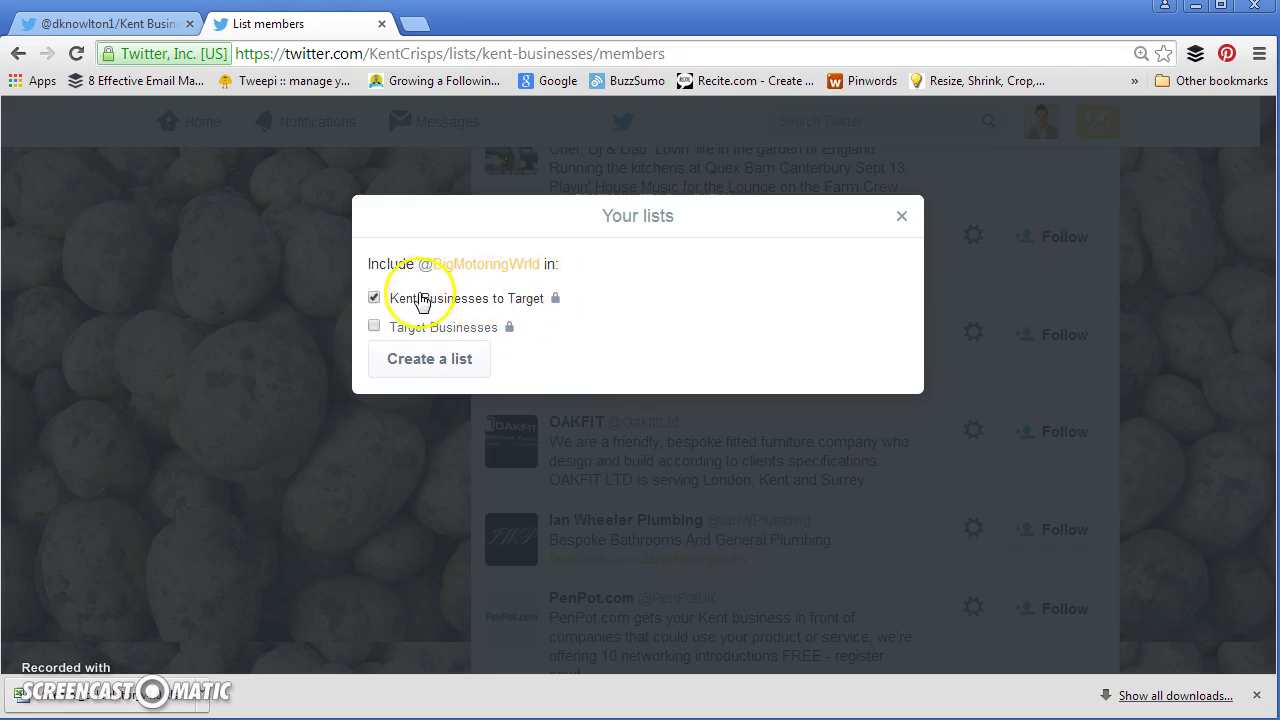
{"action": "left_click", "coordinate": [901, 218]}
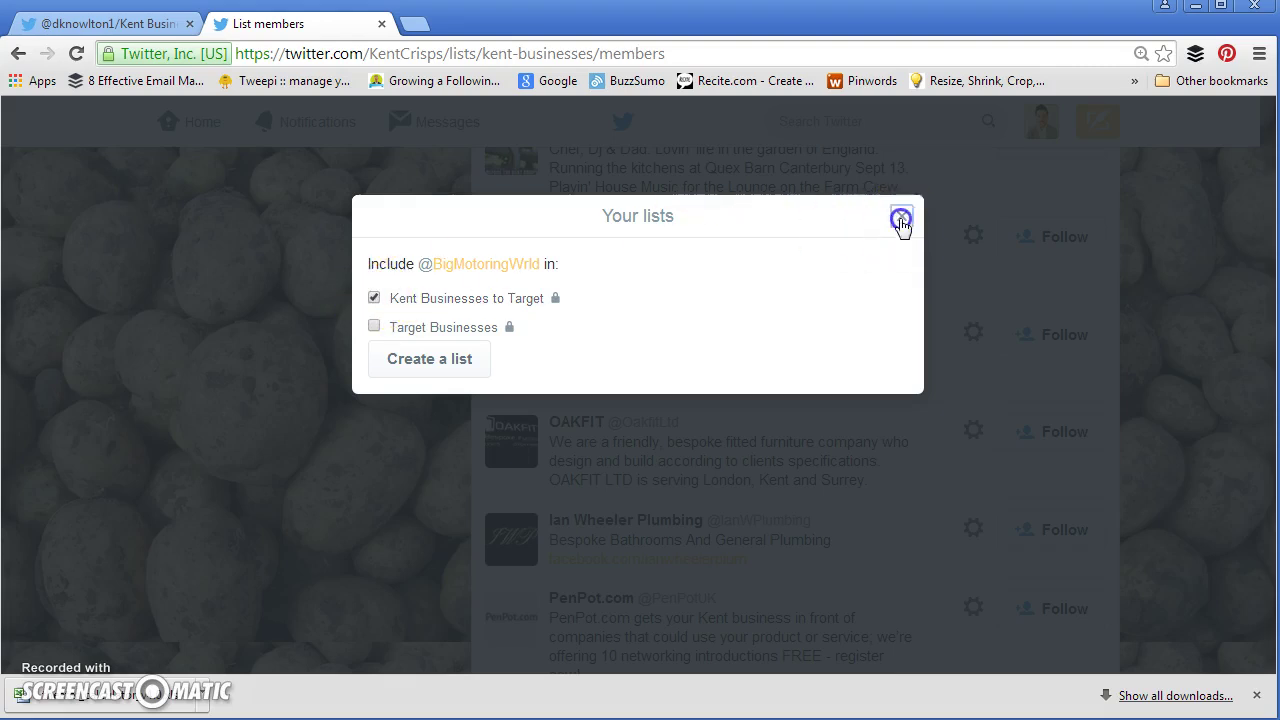
{"action": "scroll", "coordinate": [870, 345], "scroll_direction": "down", "scroll_amount": 2}
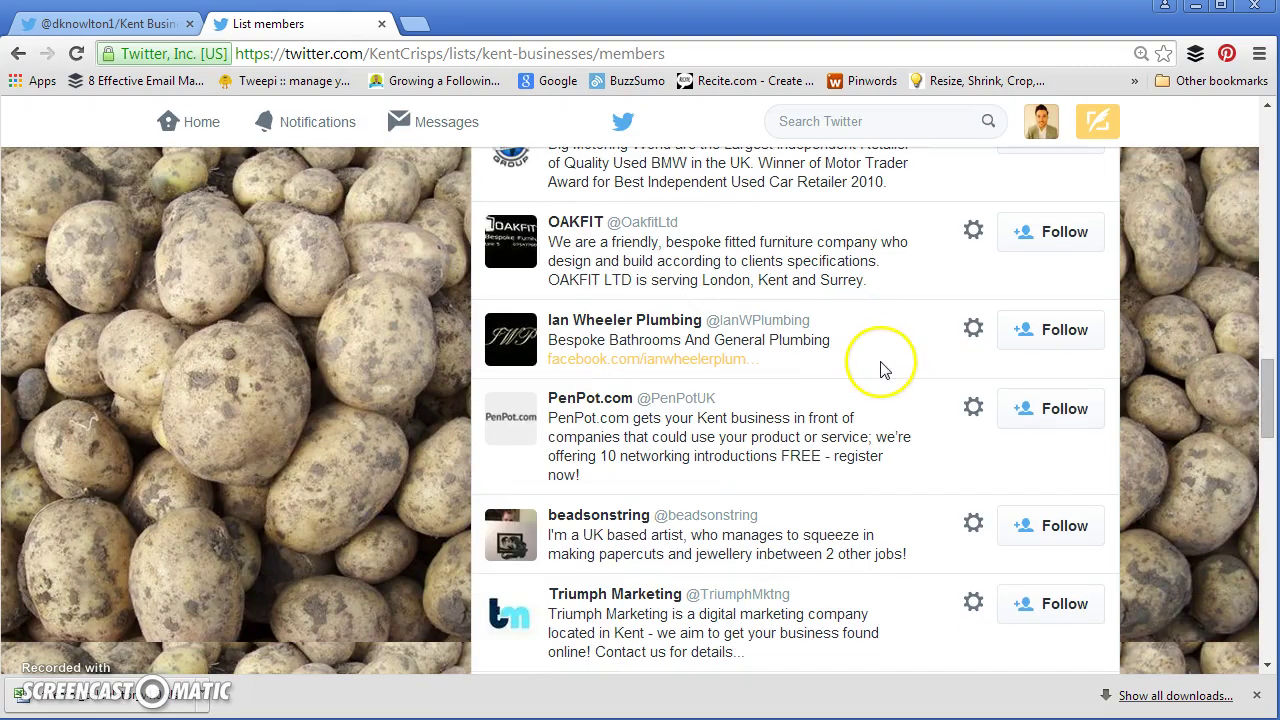
Add the Ian Wheeler Plumbing account to the Kent Businesses to Target list.
{"action": "left_click", "coordinate": [971, 333]}
{"action": "left_click", "coordinate": [931, 404]}
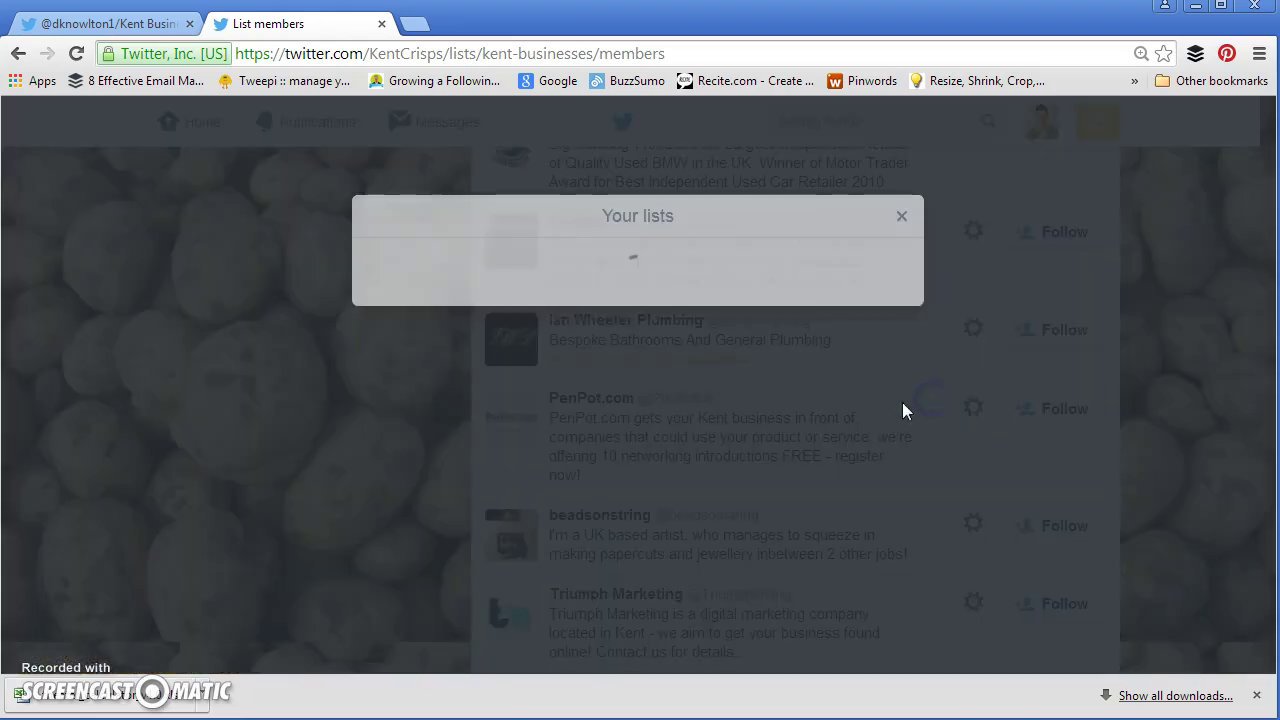
{"action": "left_click", "coordinate": [375, 296]}
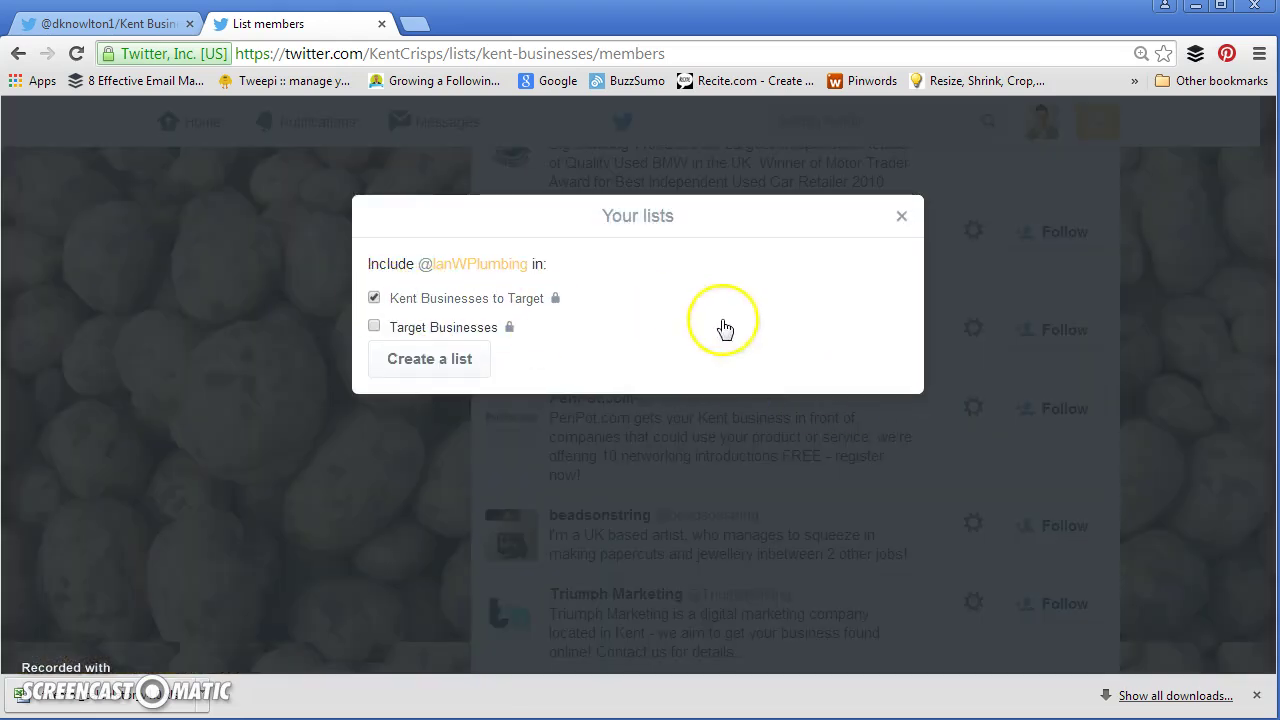
{"action": "left_click", "coordinate": [523, 302]}
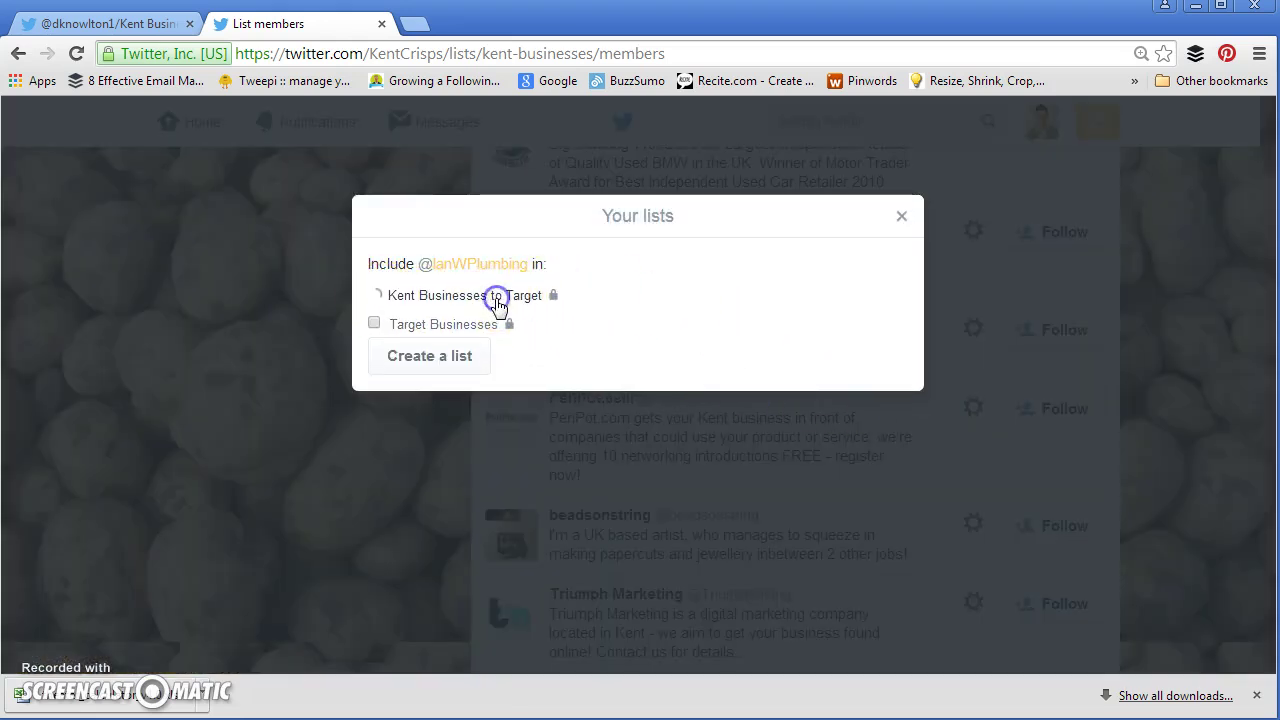
{"action": "left_click", "coordinate": [378, 298]}
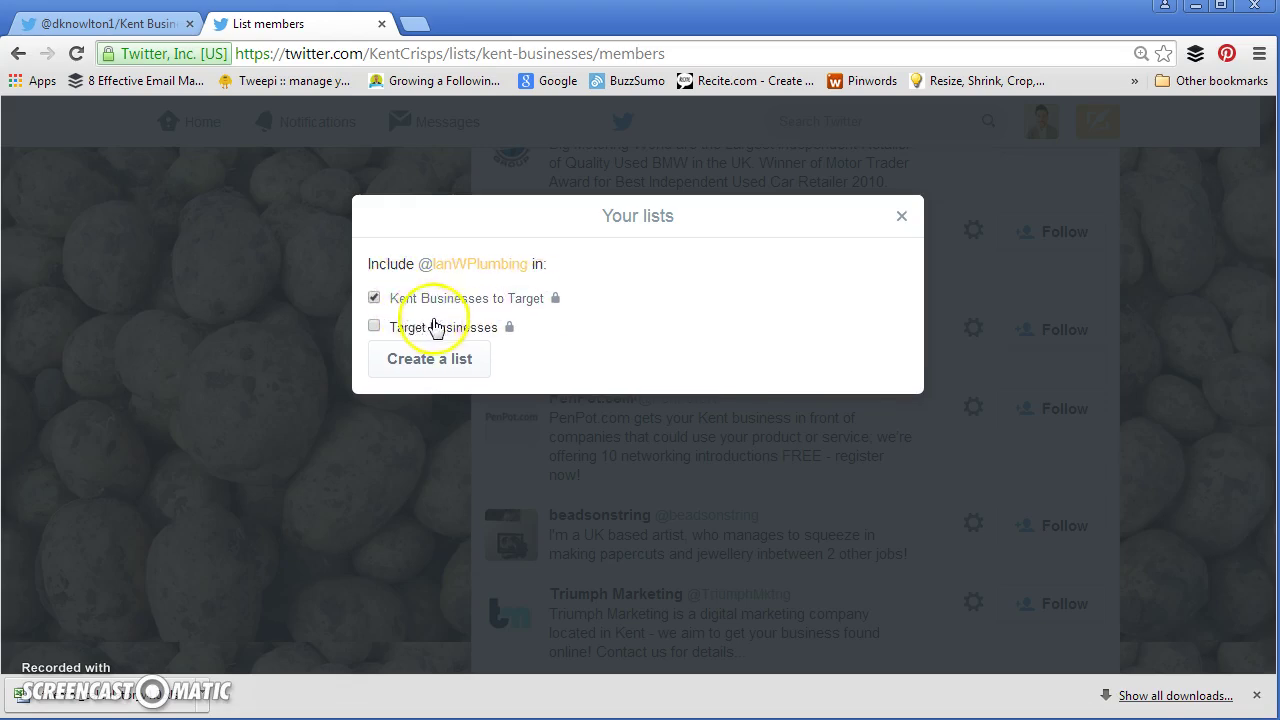
{"action": "left_click", "coordinate": [901, 215]}
{"action": "scroll", "coordinate": [1050, 250], "scroll_direction": "up", "scroll_amount": 1}
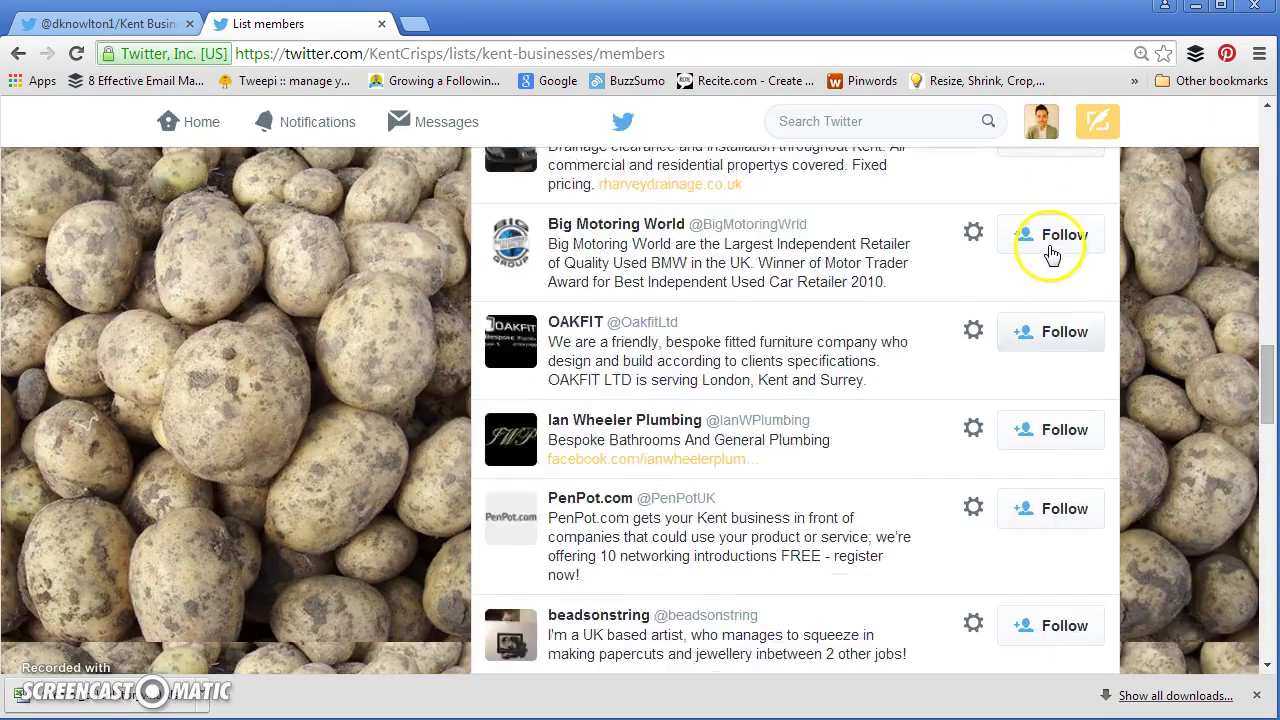
{"action": "scroll", "coordinate": [1265, 270], "scroll_direction": "down", "scroll_amount": 5}
{"action": "scroll", "coordinate": [1143, 234], "scroll_direction": "up", "scroll_amount": 8}
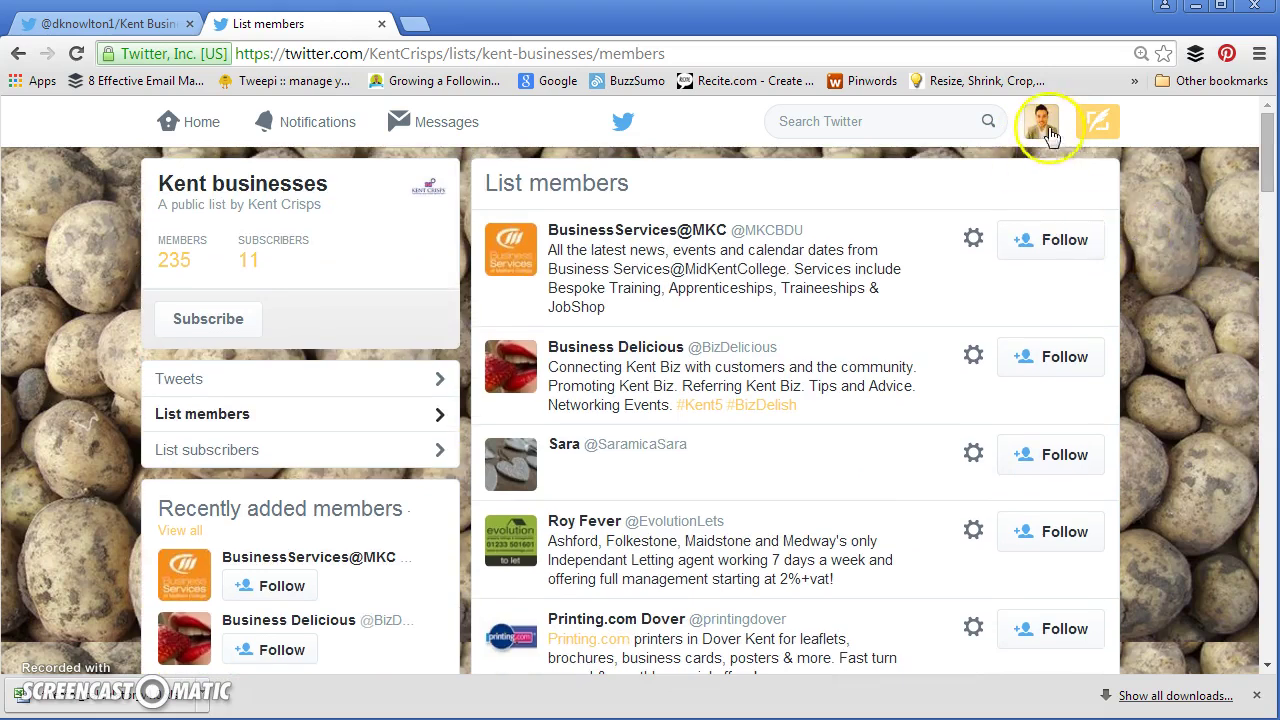
Go back to your own Lists page and open Kent Businesses to Target.
{"action": "left_click", "coordinate": [1043, 124]}
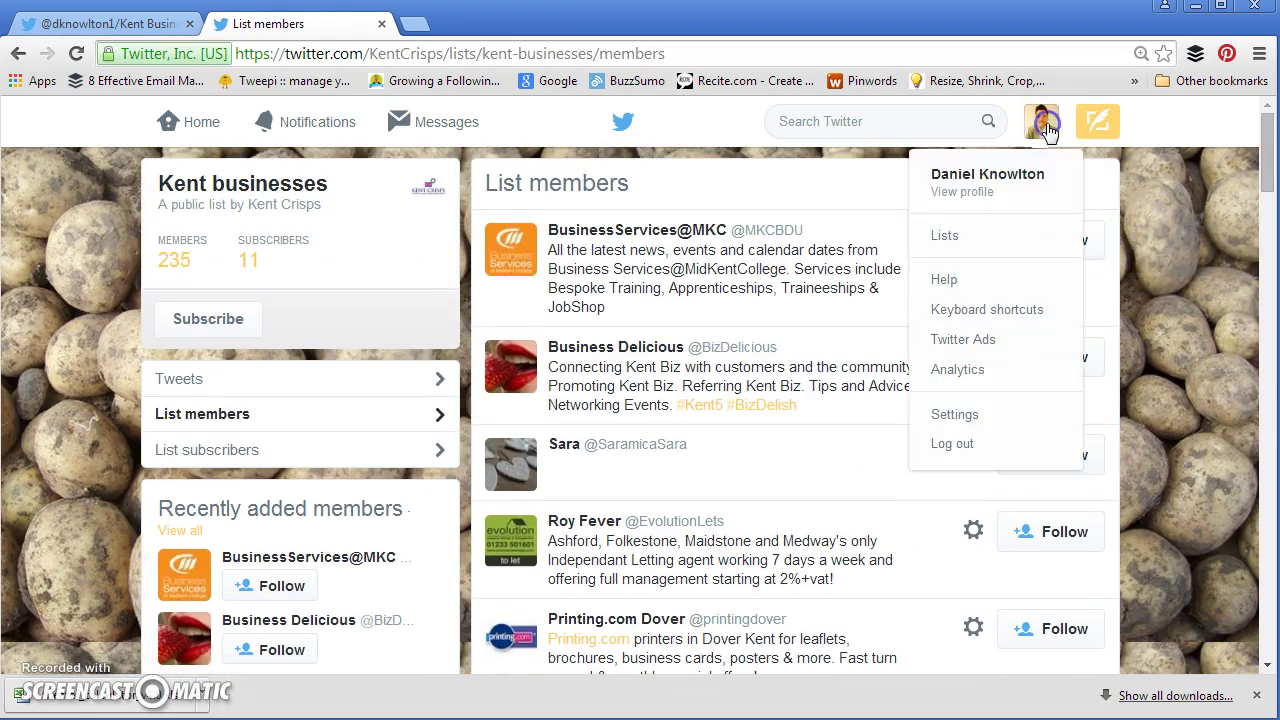
{"action": "left_click", "coordinate": [962, 245]}
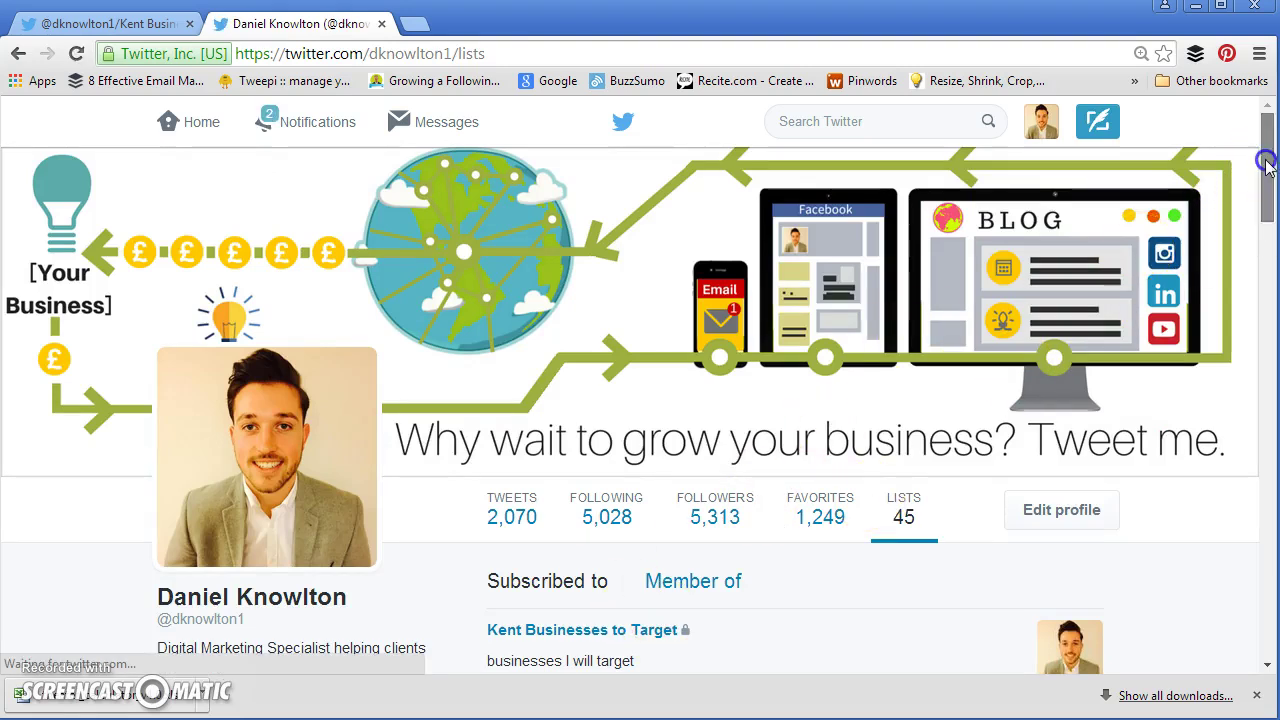
{"action": "left_click_drag", "start_coordinate": [1266, 157], "coordinate": [1268, 206]}
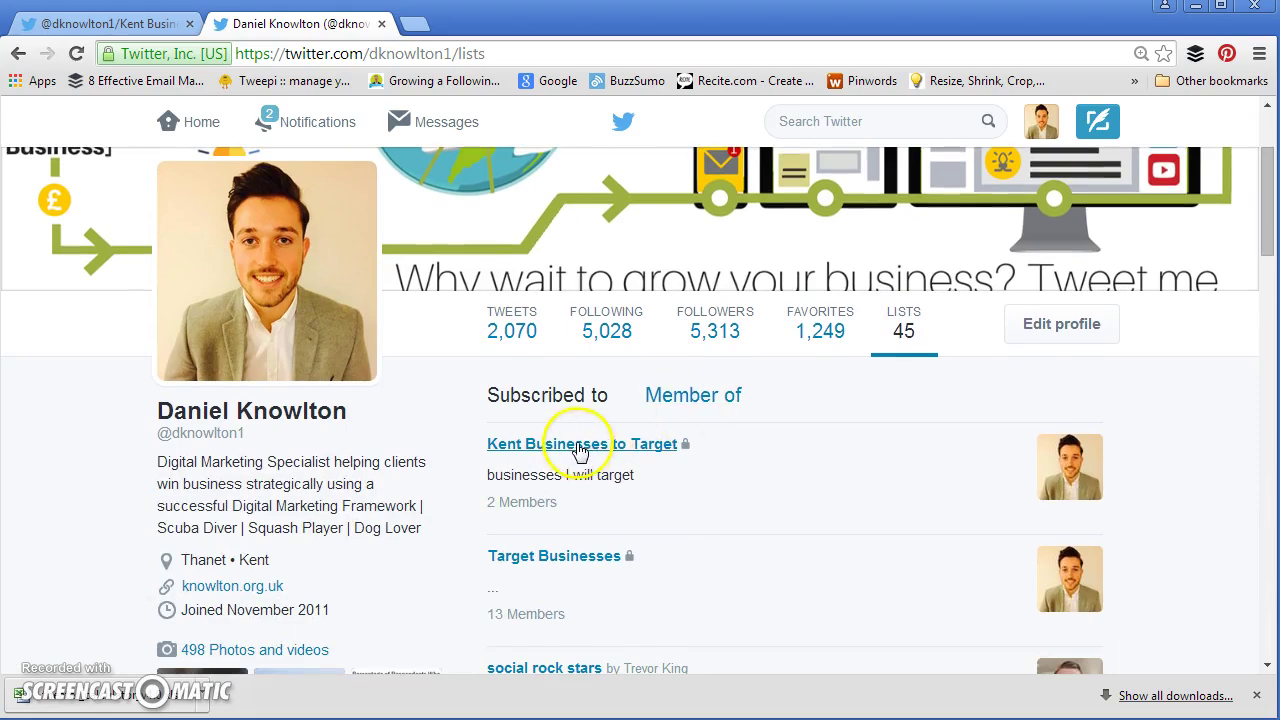
{"action": "left_click", "coordinate": [580, 450]}
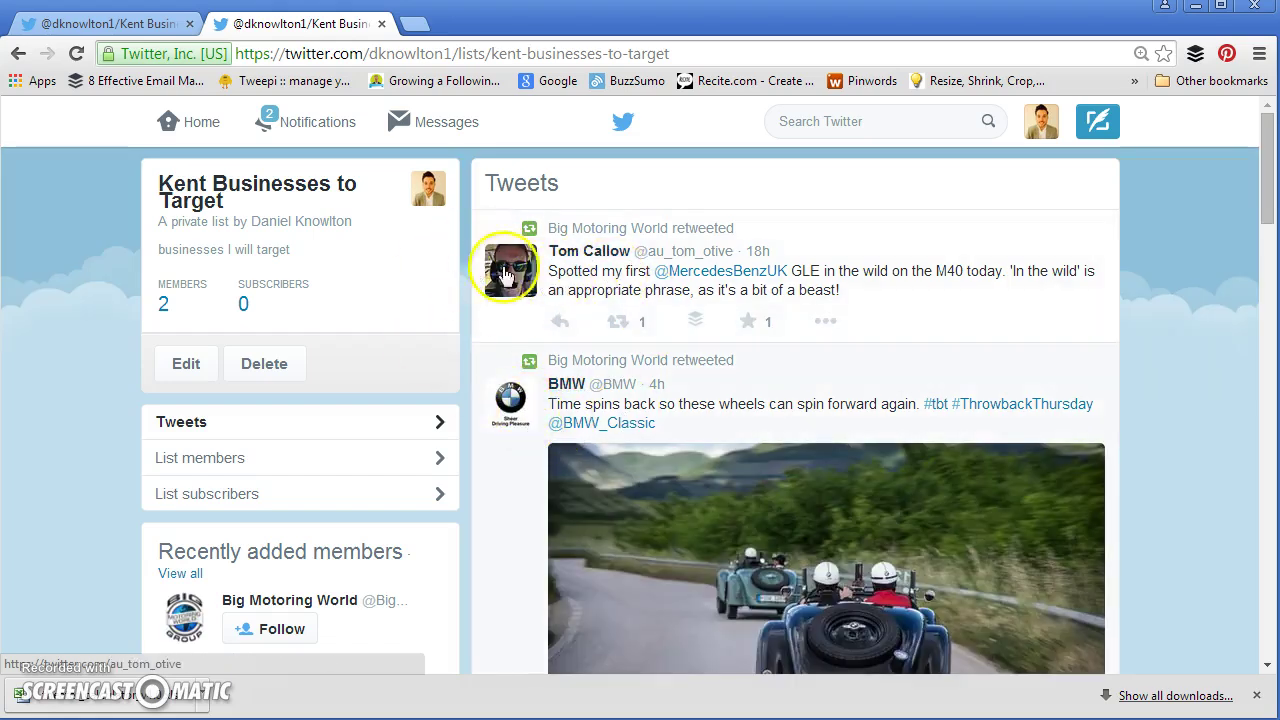
{"action": "left_click", "coordinate": [561, 322]}
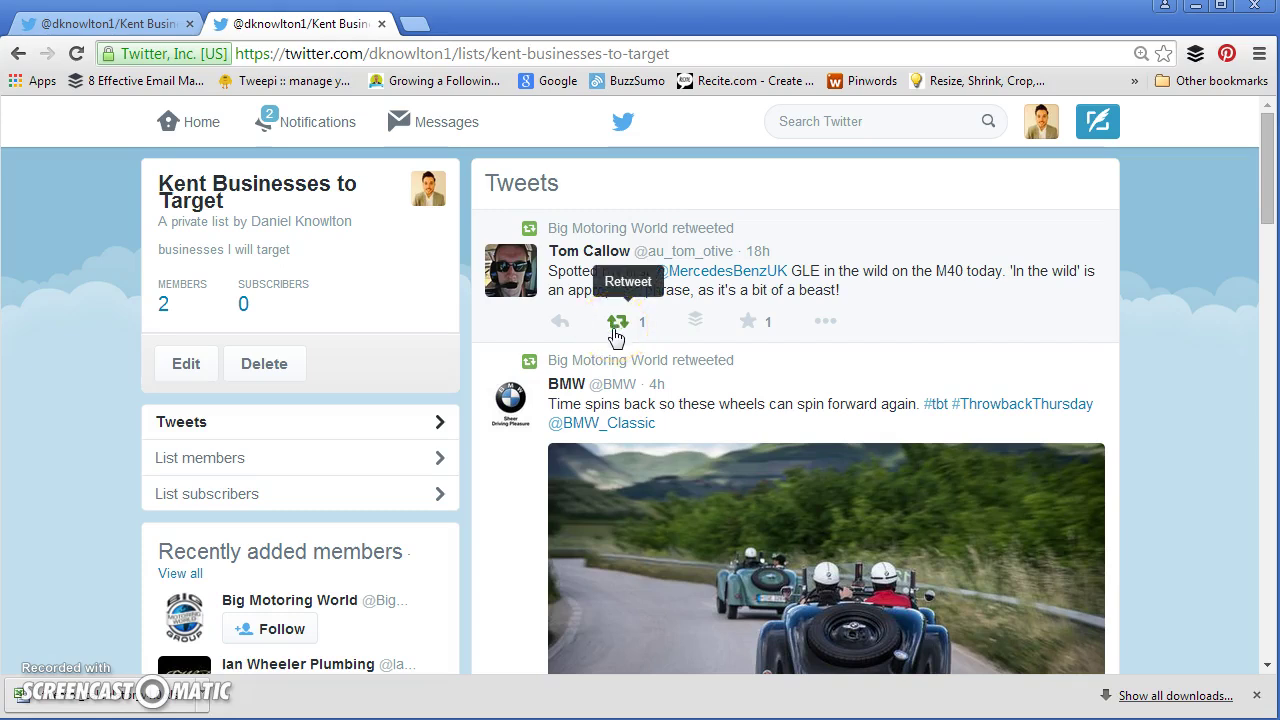
{"action": "left_click", "coordinate": [582, 258]}
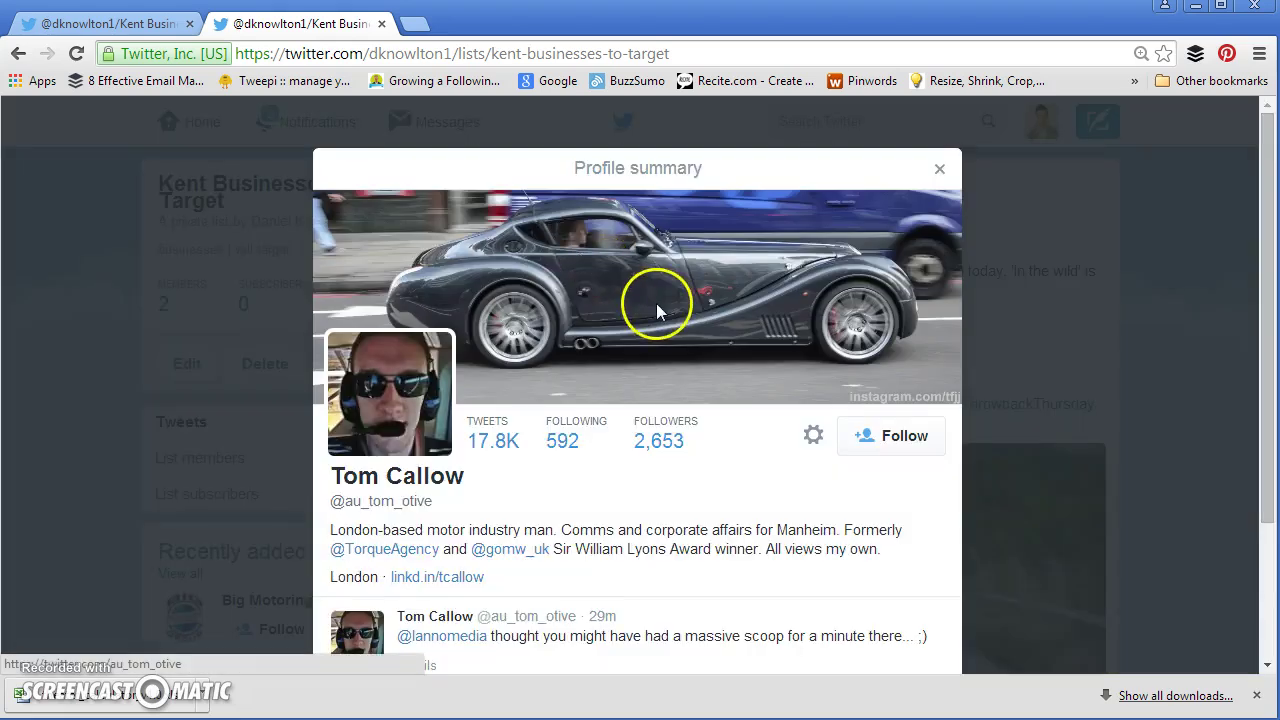
{"action": "scroll", "coordinate": [656, 303], "scroll_direction": "down", "scroll_amount": 2}
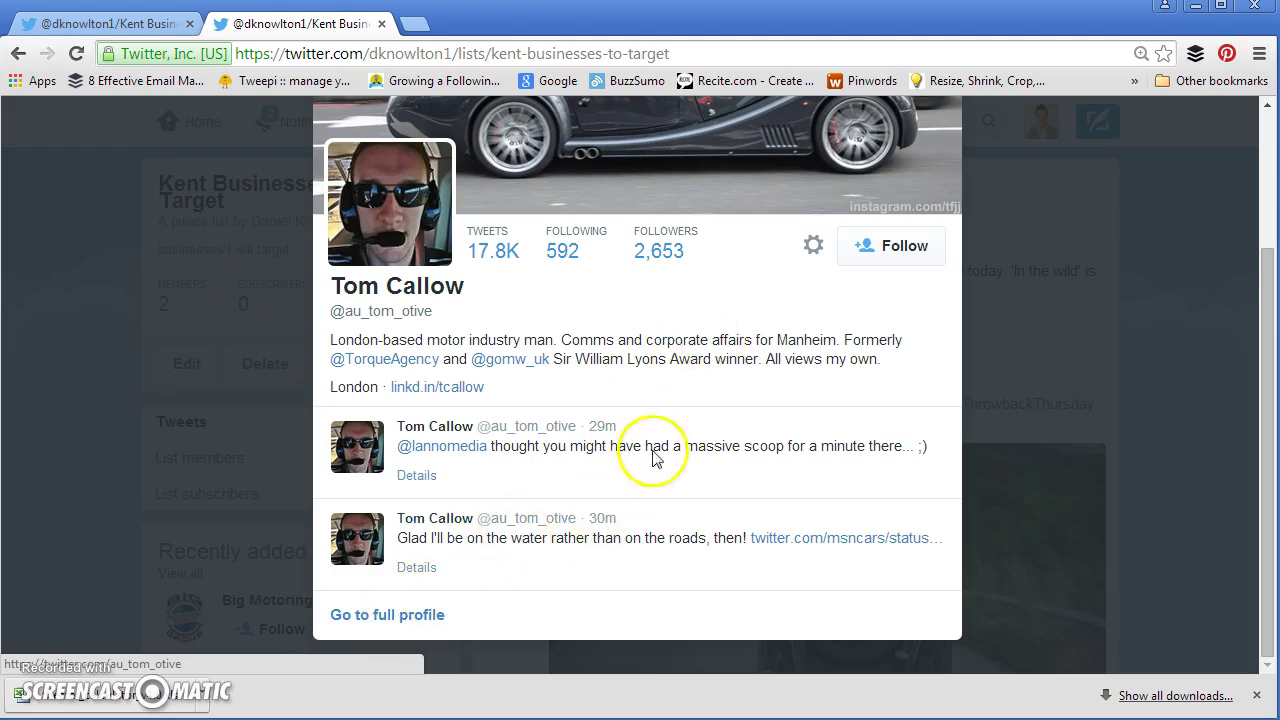
{"action": "left_click", "coordinate": [698, 406]}
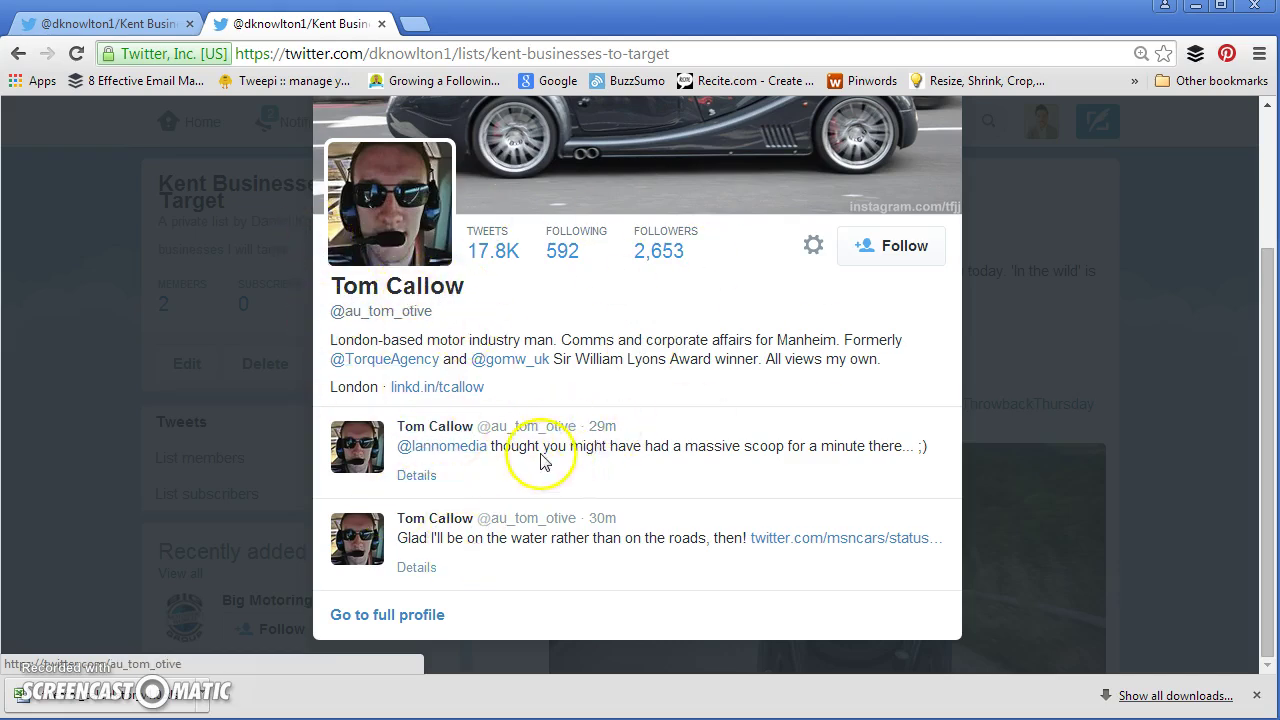
{"action": "left_click", "coordinate": [428, 616]}
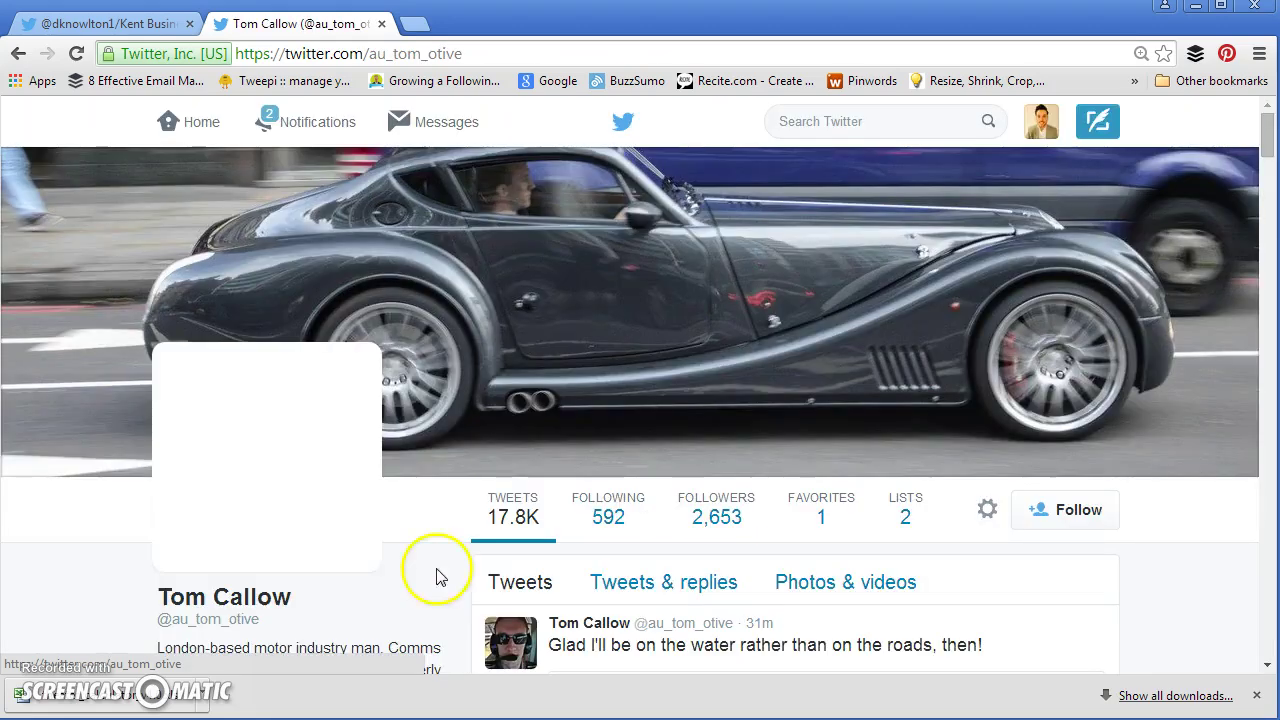
{"action": "scroll", "coordinate": [586, 486], "scroll_direction": "down", "scroll_amount": 6}
{"action": "scroll", "coordinate": [600, 495], "scroll_direction": "down", "scroll_amount": 3}
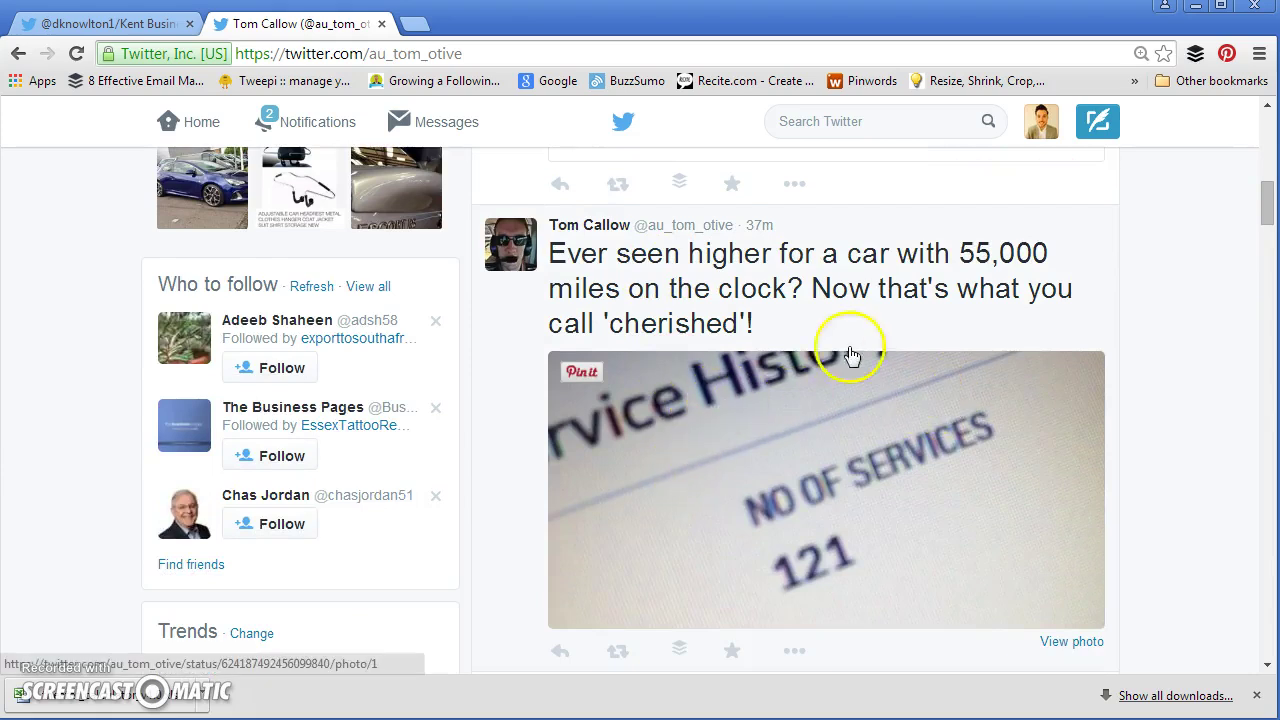
{"action": "scroll", "coordinate": [770, 257], "scroll_direction": "down", "scroll_amount": 1}
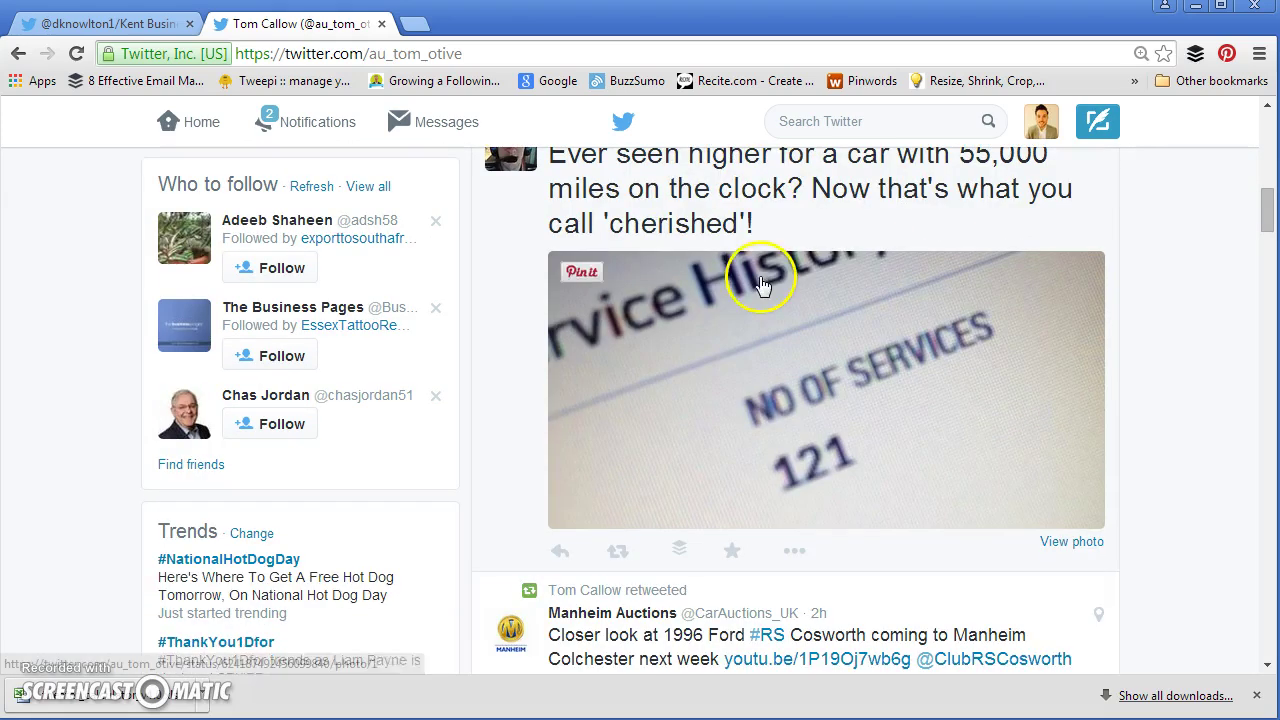
{"action": "scroll", "coordinate": [790, 443], "scroll_direction": "down", "scroll_amount": 5}
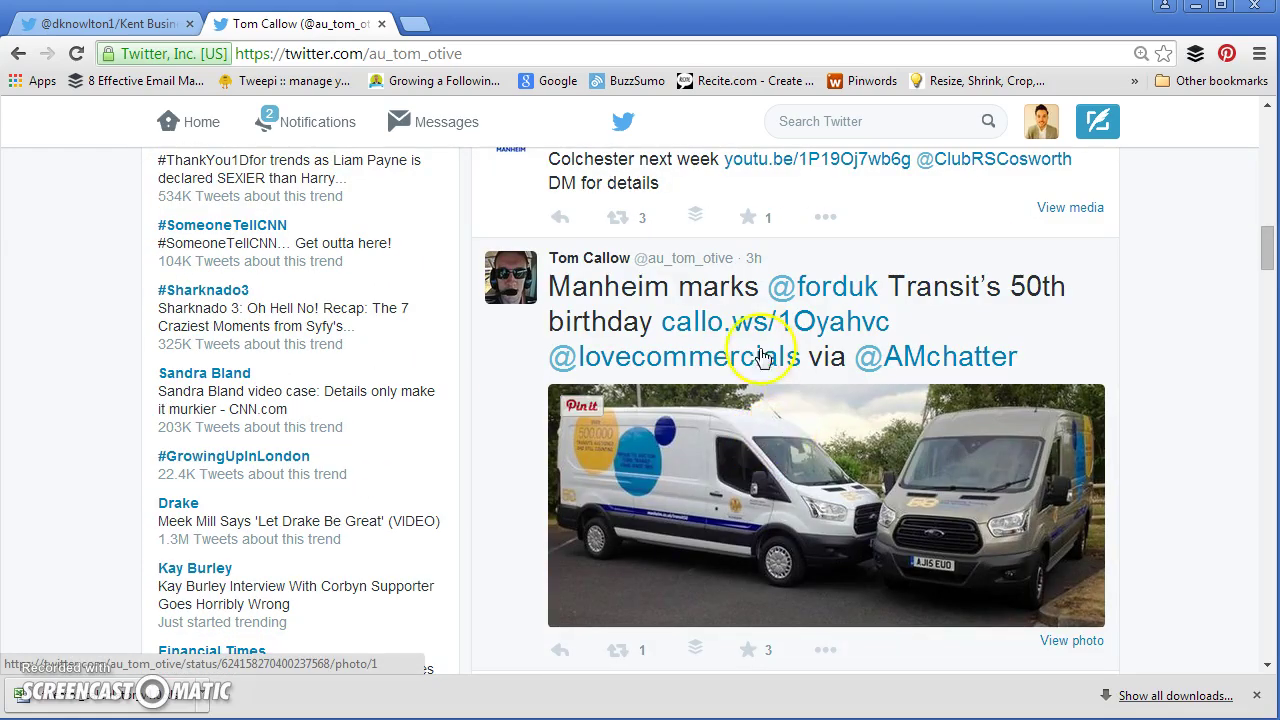
{"action": "scroll", "coordinate": [745, 365], "scroll_direction": "down", "scroll_amount": 1}
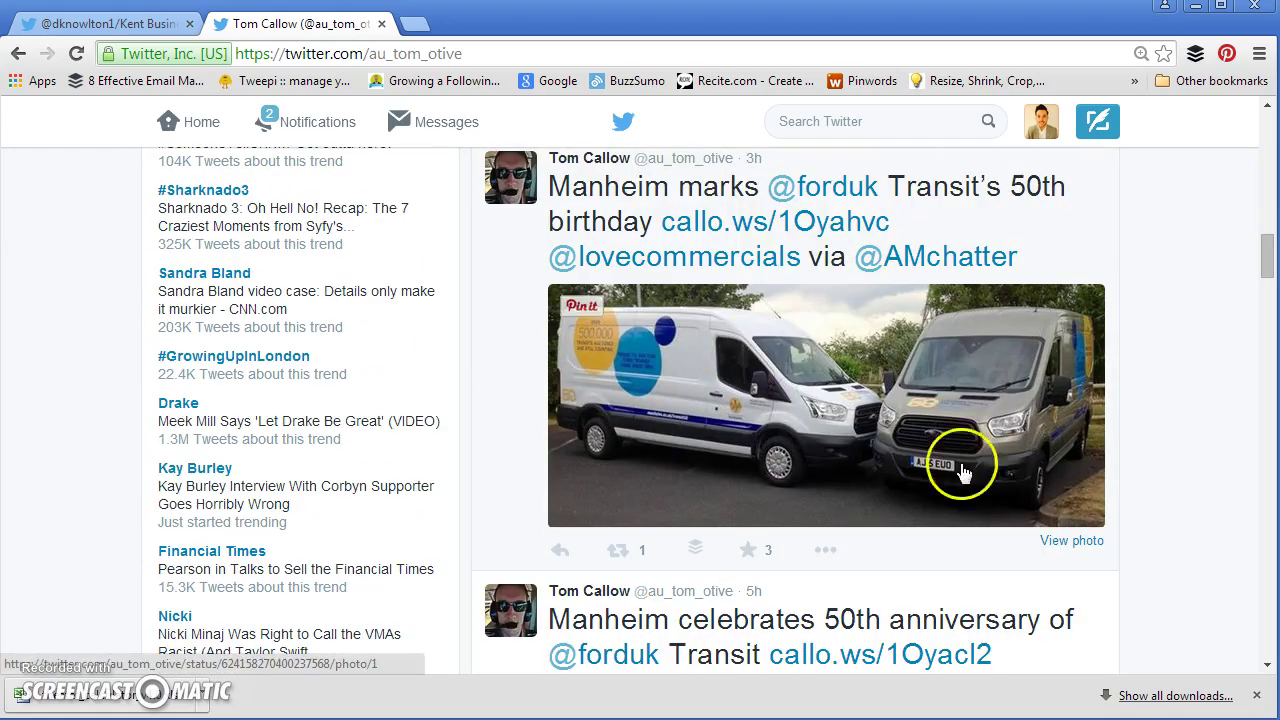
{"action": "left_click", "coordinate": [748, 549]}
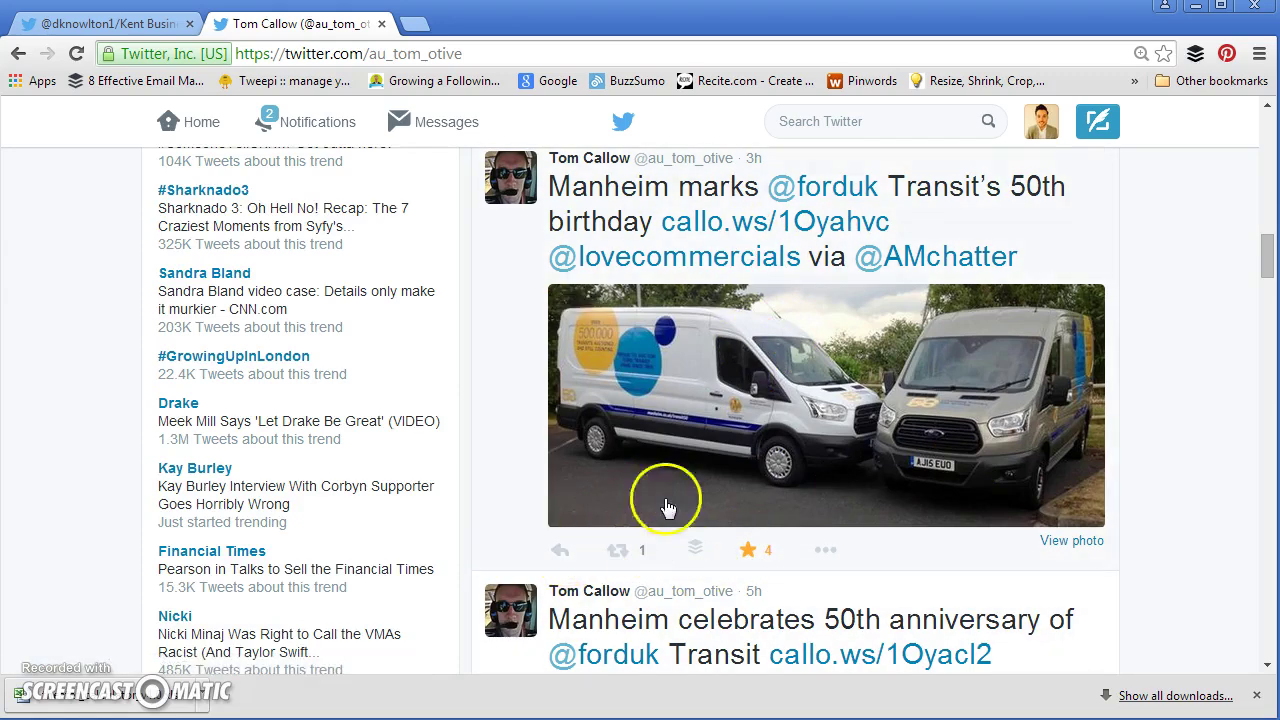
{"action": "scroll", "coordinate": [705, 468], "scroll_direction": "up", "scroll_amount": 4}
{"action": "scroll", "coordinate": [711, 459], "scroll_direction": "up", "scroll_amount": 10}
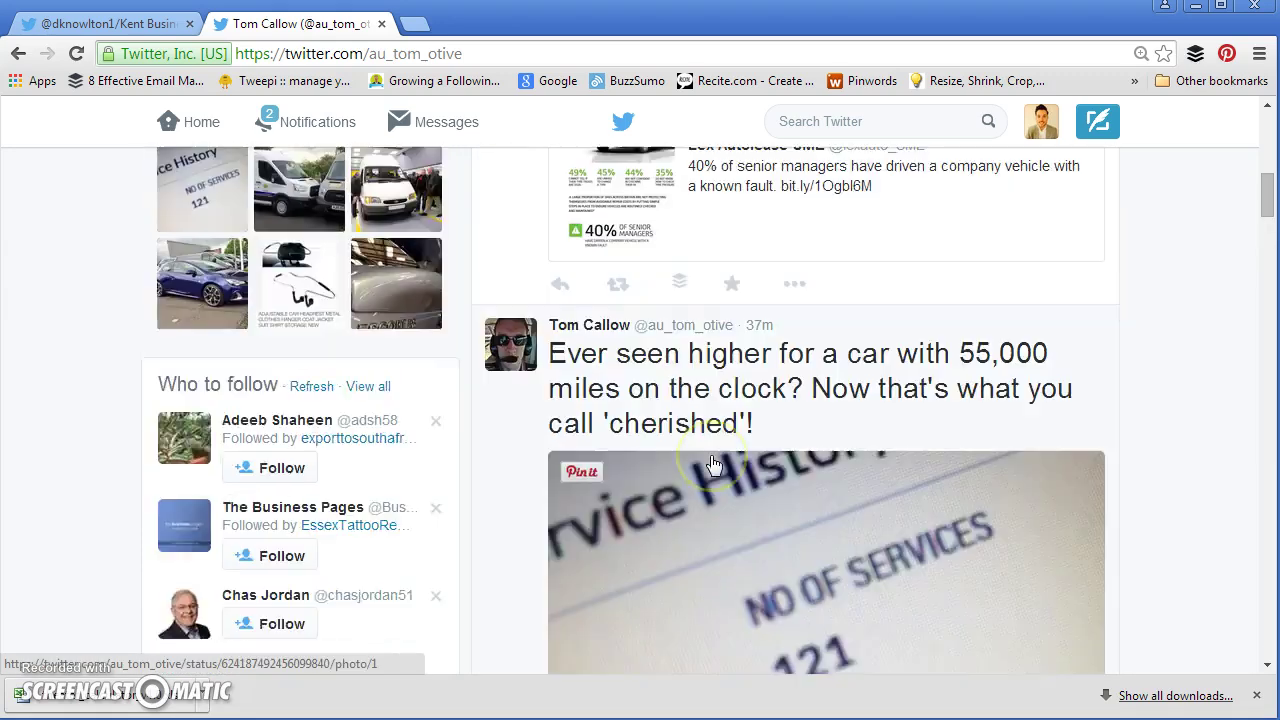